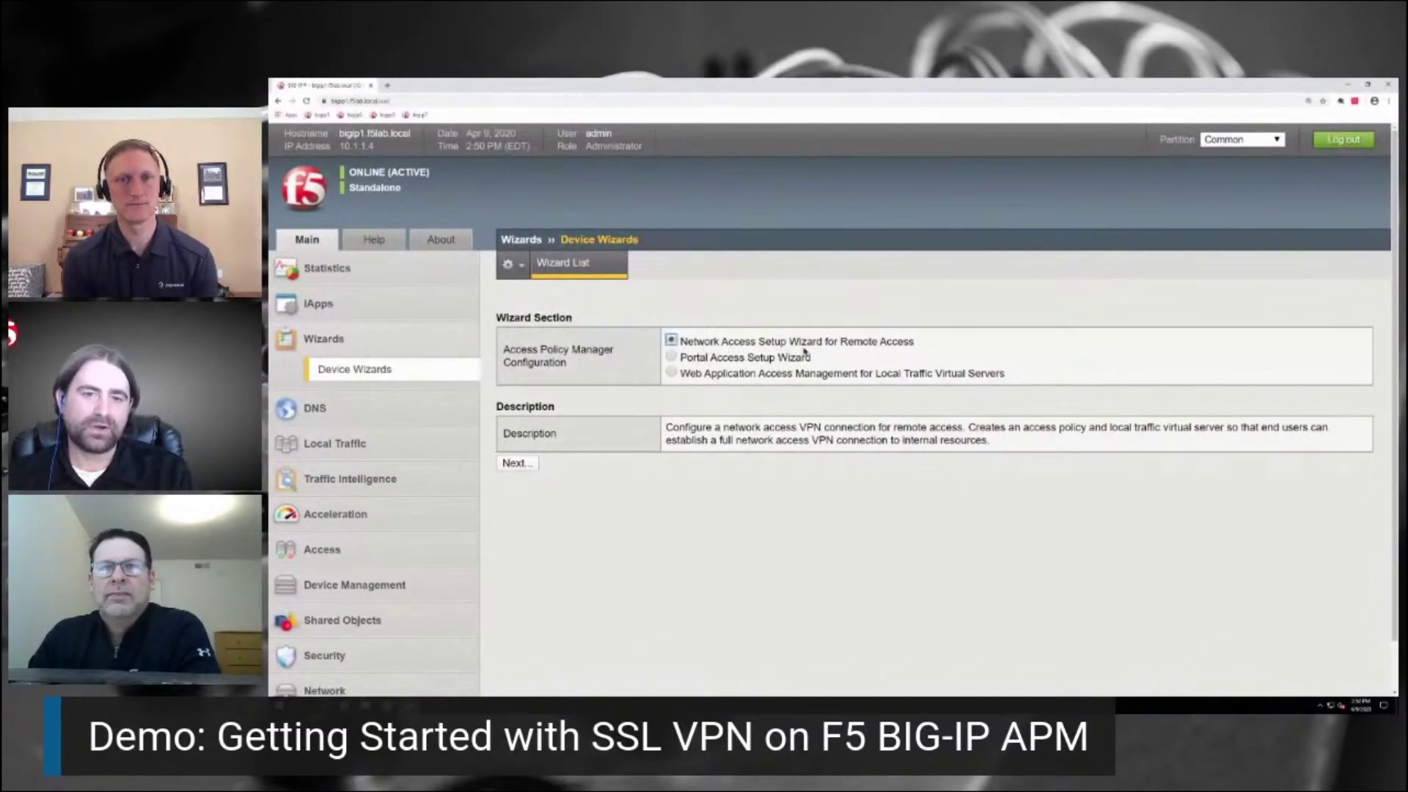
Launch the Network Access Setup Wizard for Remote Access from Device Wizards.
{"action": "left_click", "coordinate": [518, 463]}
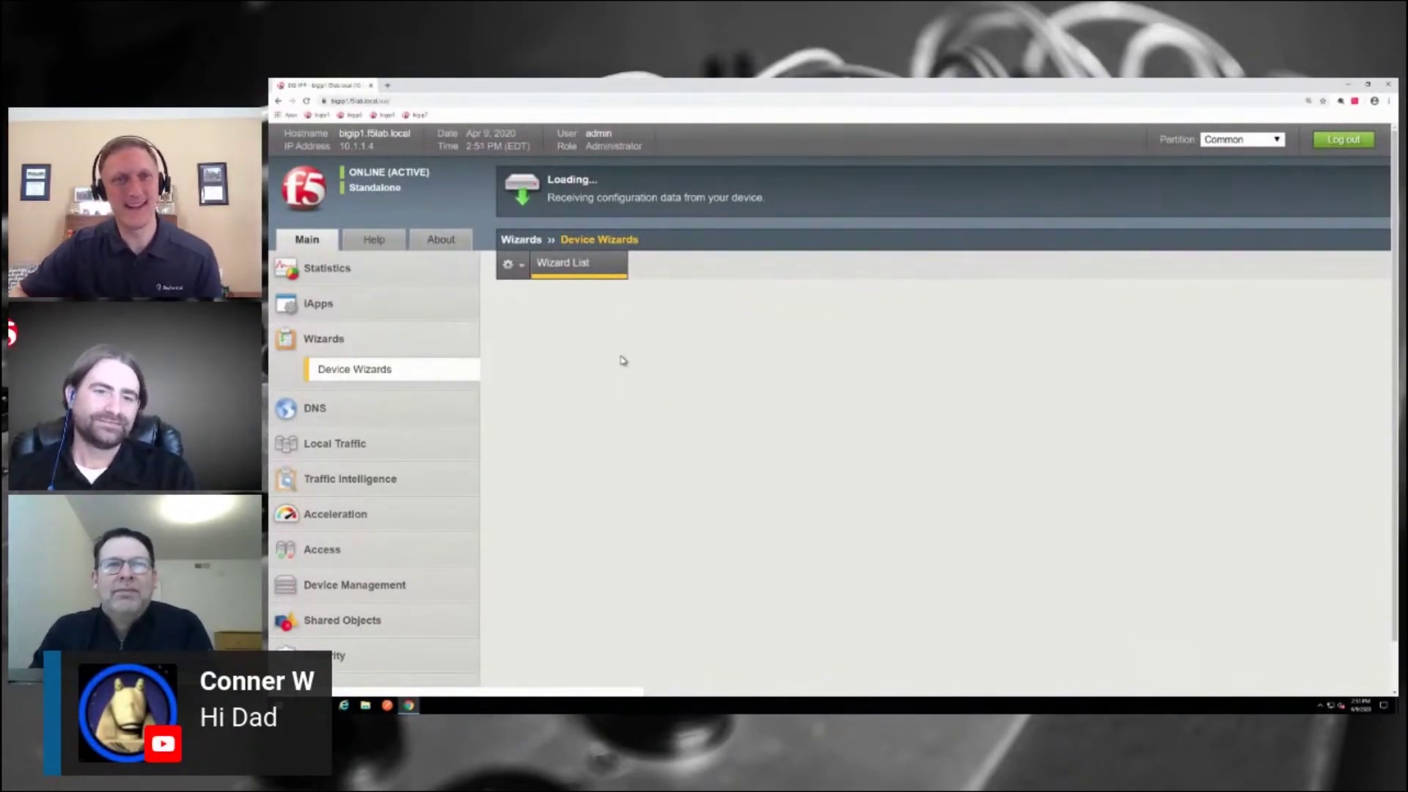
Name the access policy VPN_DEMO, disable the antivirus check, and enable Full Webtop.
{"action": "left_click", "coordinate": [718, 450]}
{"action": "type", "text": "VPN"}
{"action": "key", "text": "Down"}
{"action": "key", "text": "Return"}
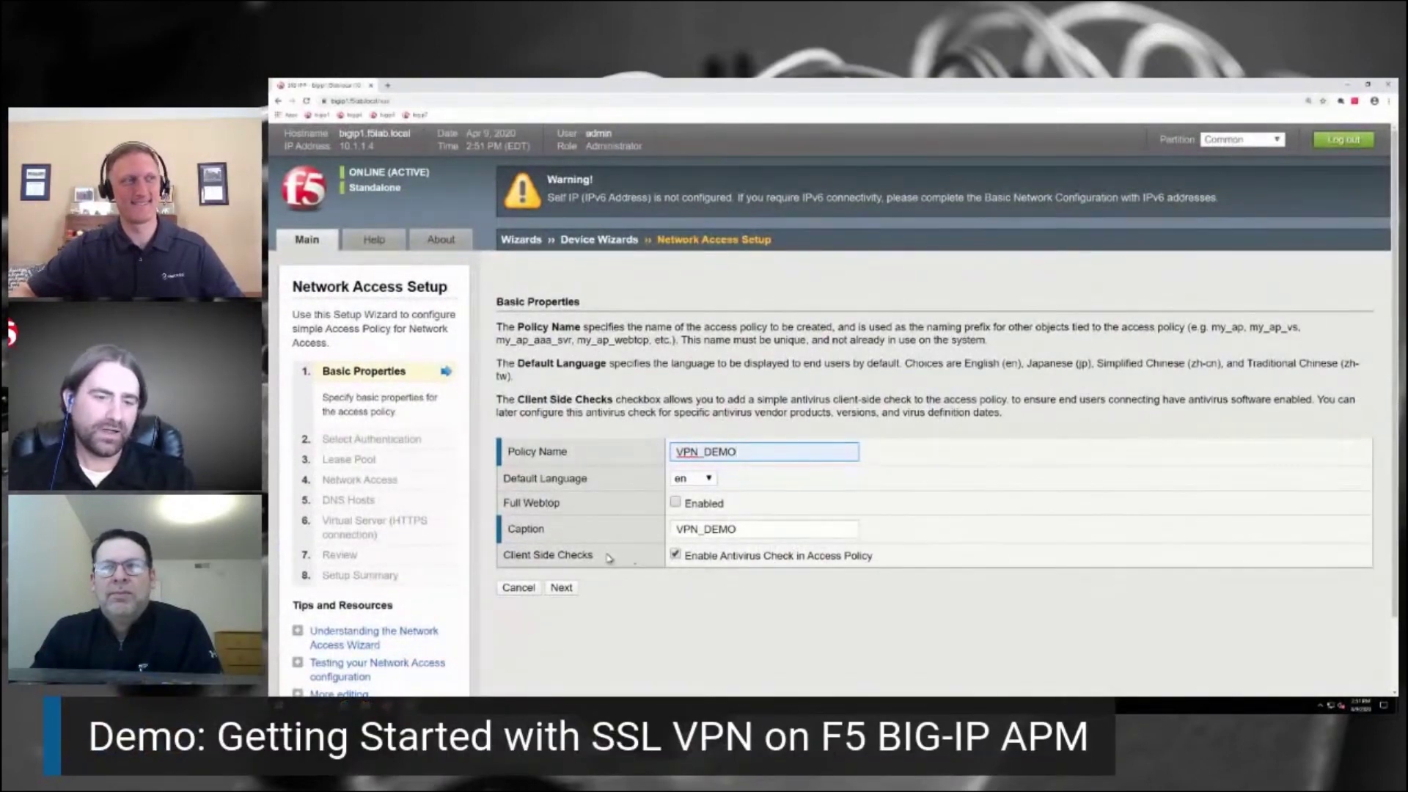
{"action": "left_click", "coordinate": [676, 556]}
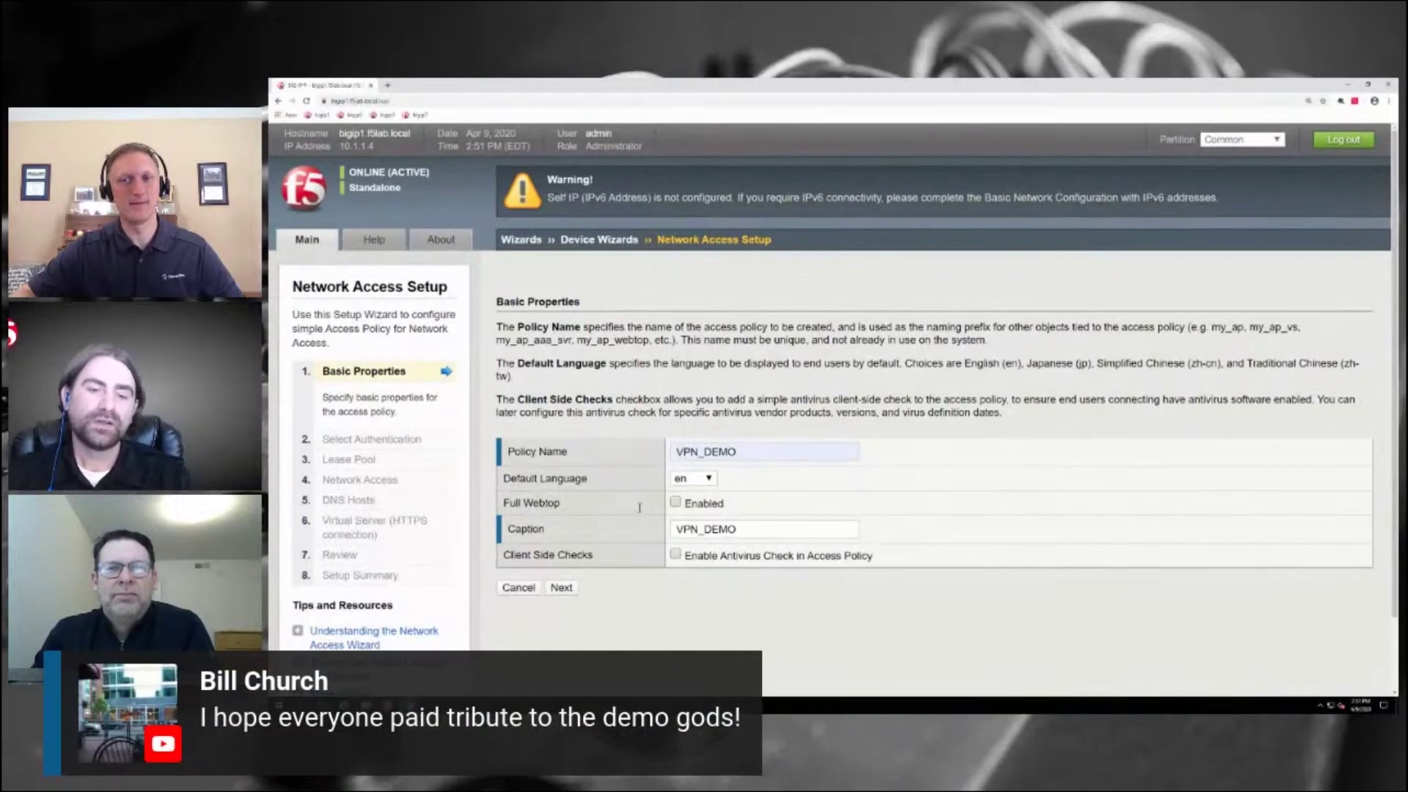
{"action": "left_click", "coordinate": [675, 503]}
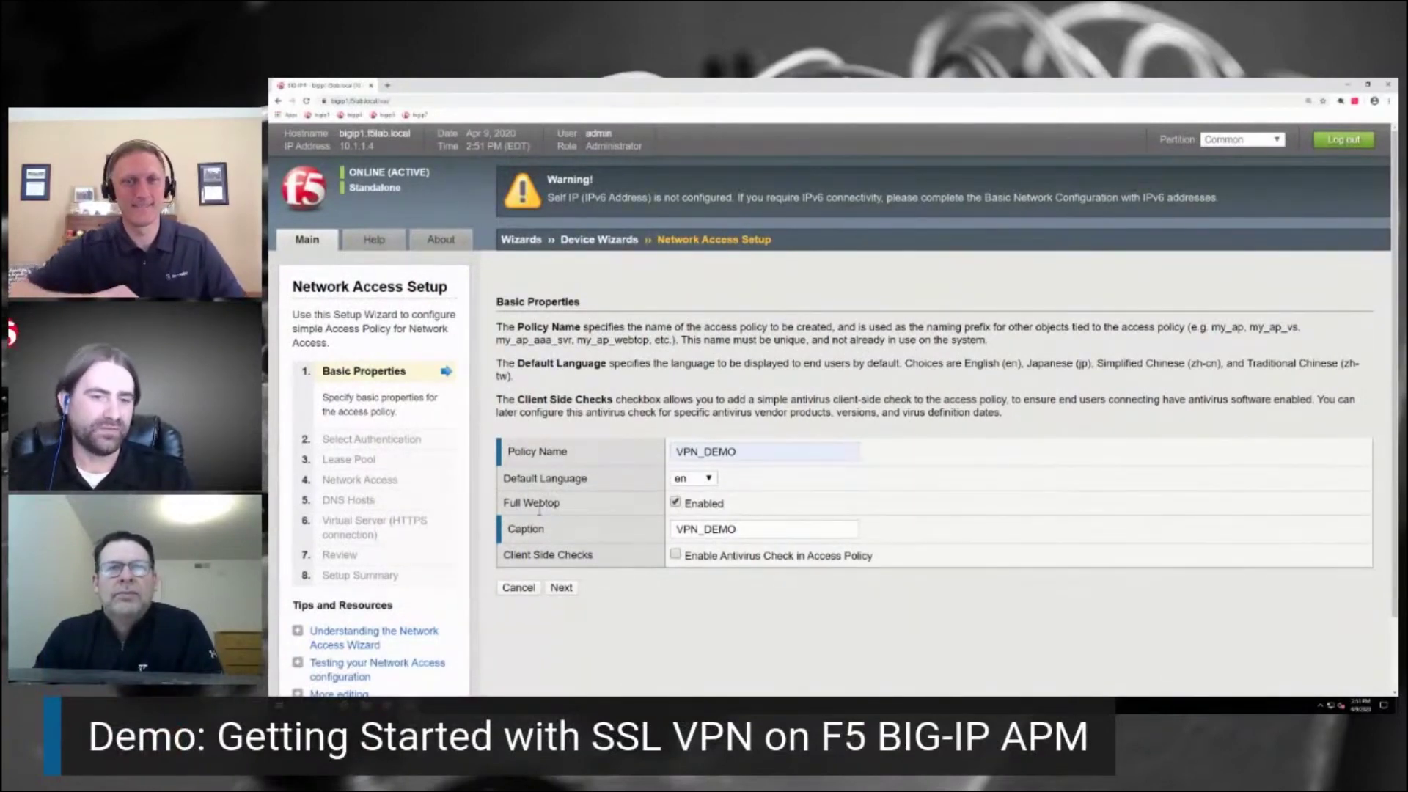
Select Active Directory as the authentication type and advance to the AAA server settings.
{"action": "left_click", "coordinate": [563, 588]}
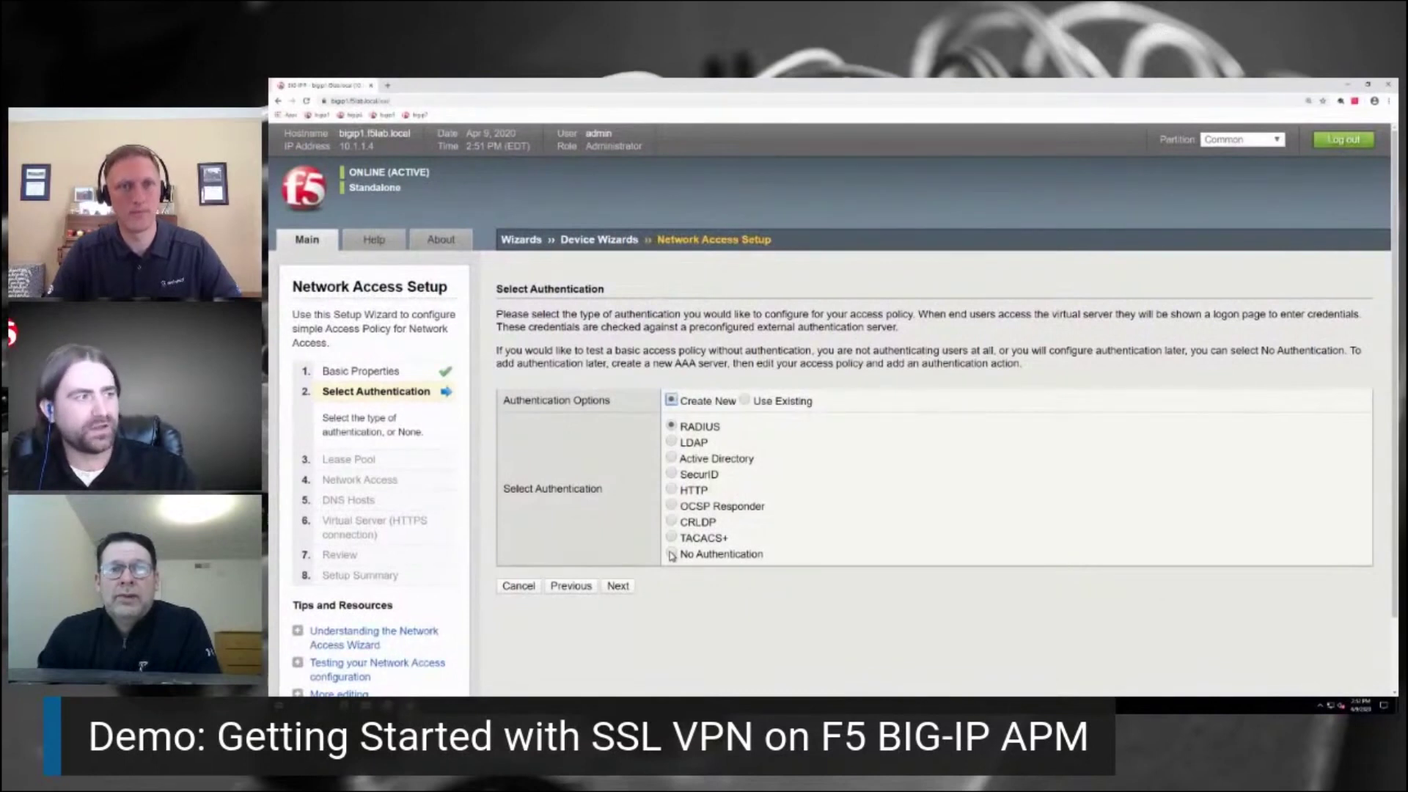
{"action": "left_click", "coordinate": [672, 459]}
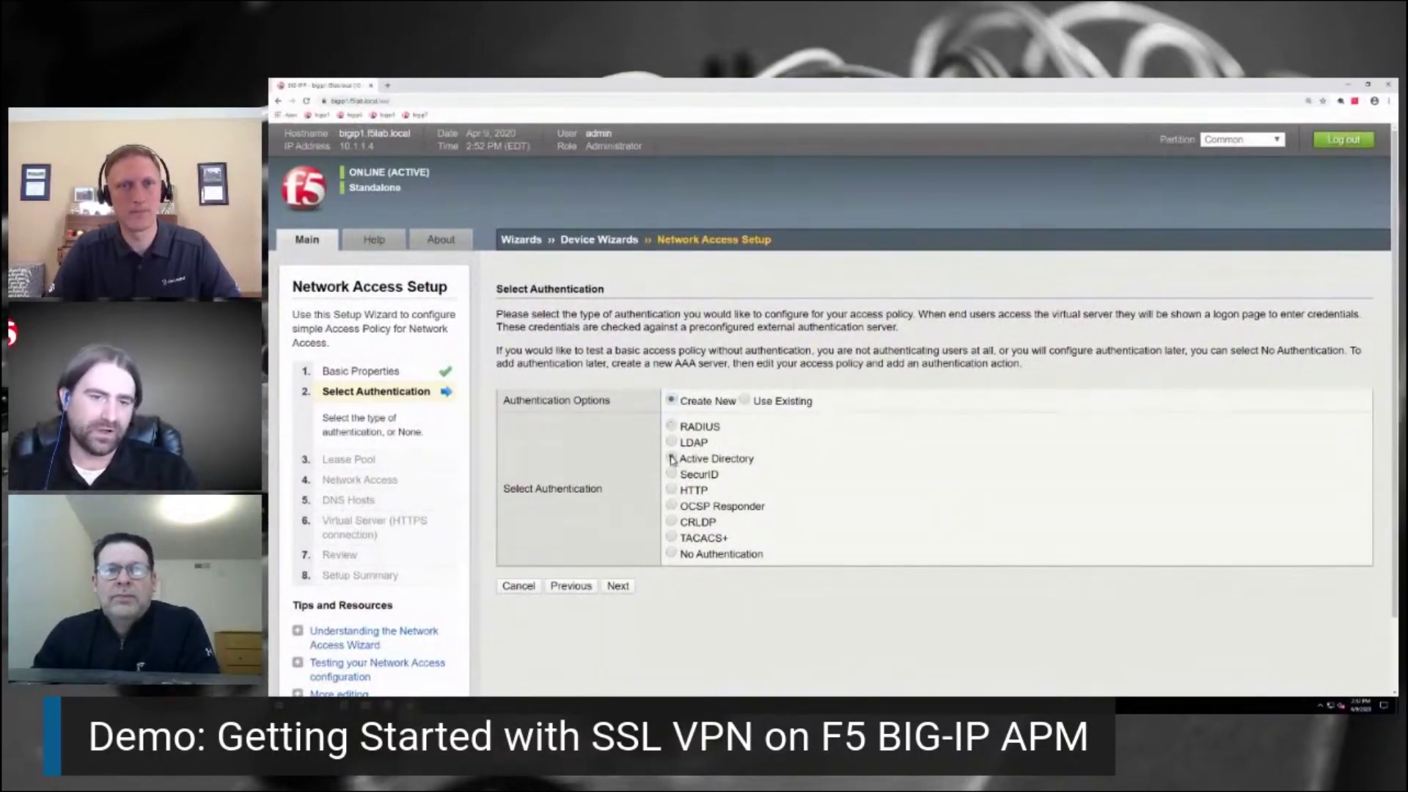
{"action": "left_click", "coordinate": [618, 587]}
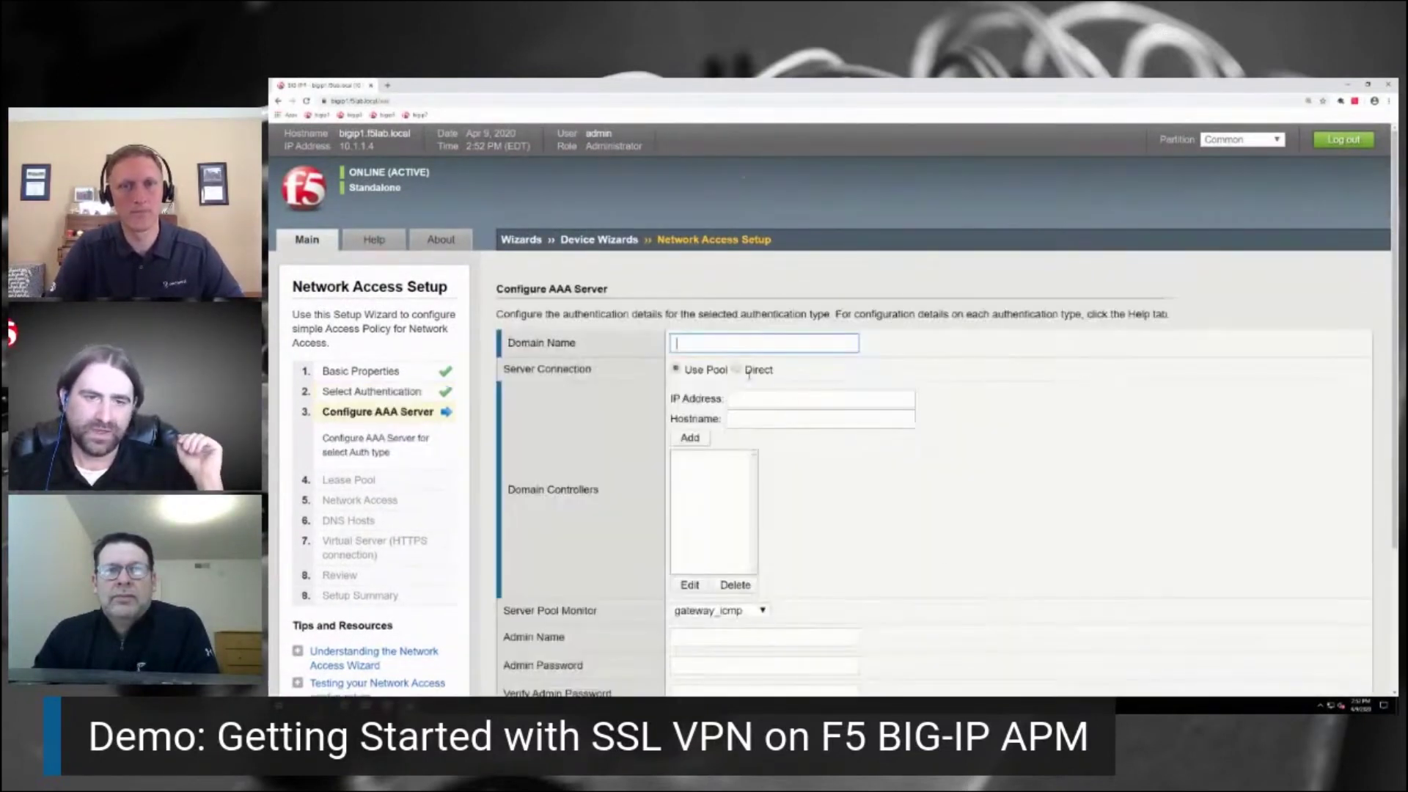
{"action": "left_click", "coordinate": [714, 343]}
Set the AAA server's domain name to f5lab.local.
{"action": "left_click", "coordinate": [619, 375]}
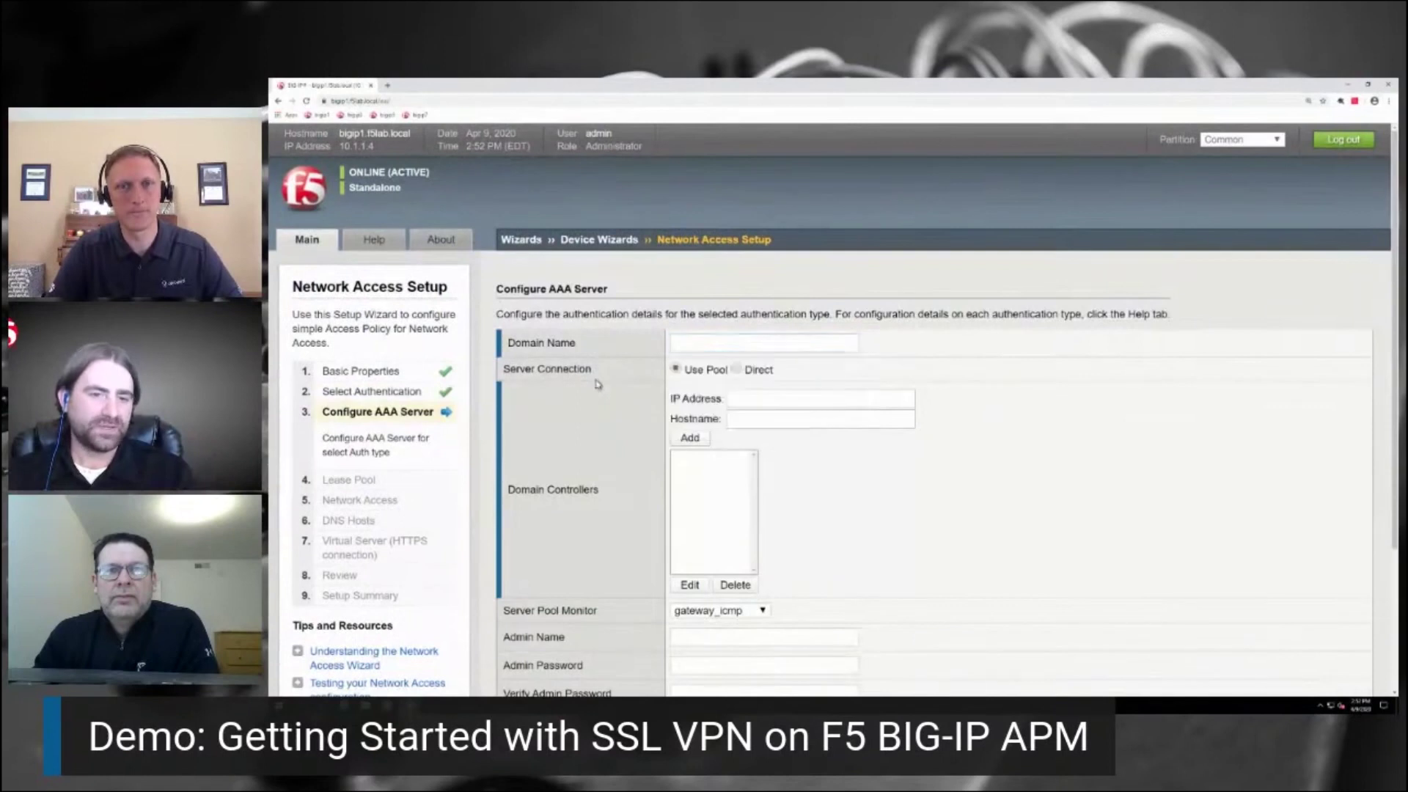
{"action": "scroll", "coordinate": [595, 387], "scroll_direction": "down", "scroll_amount": 3}
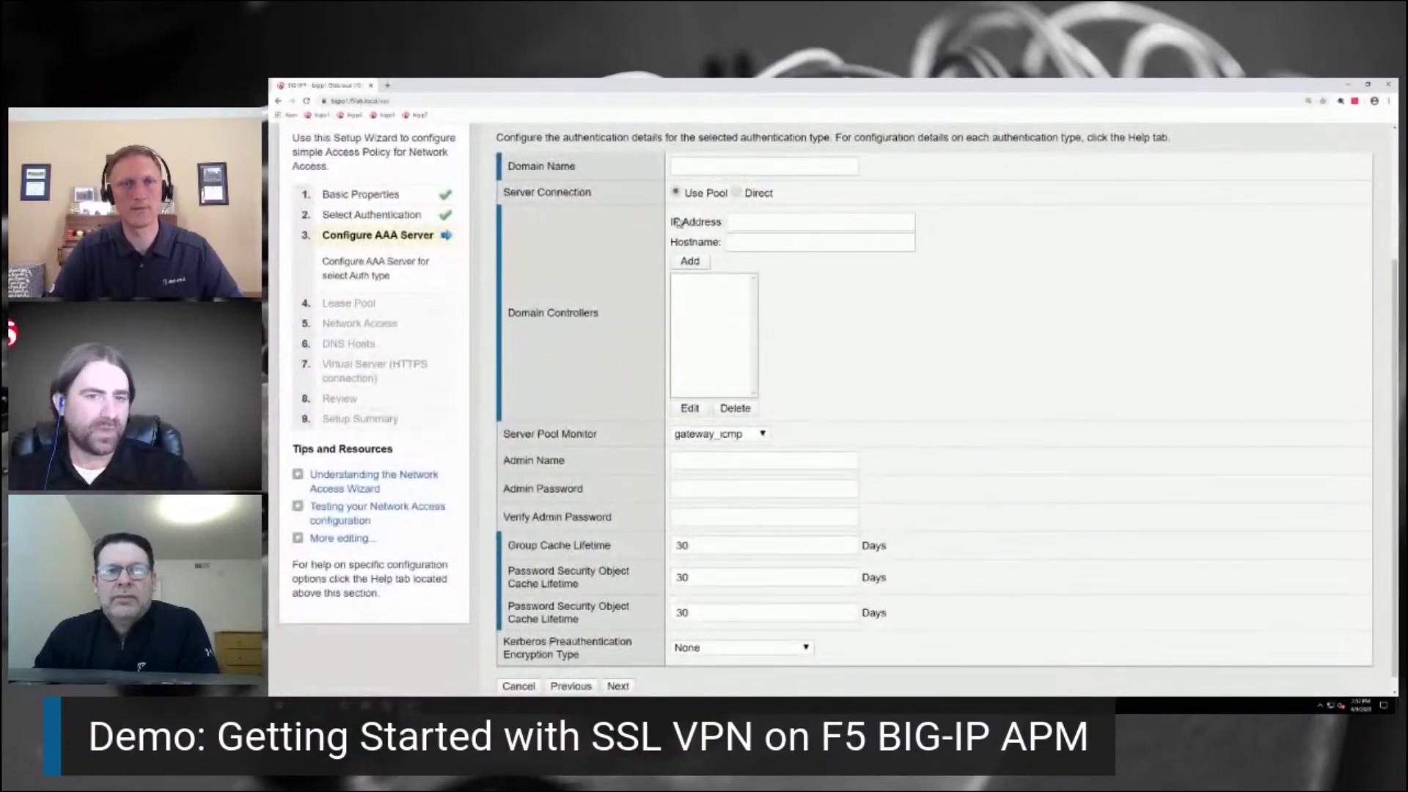
{"action": "left_click", "coordinate": [696, 168]}
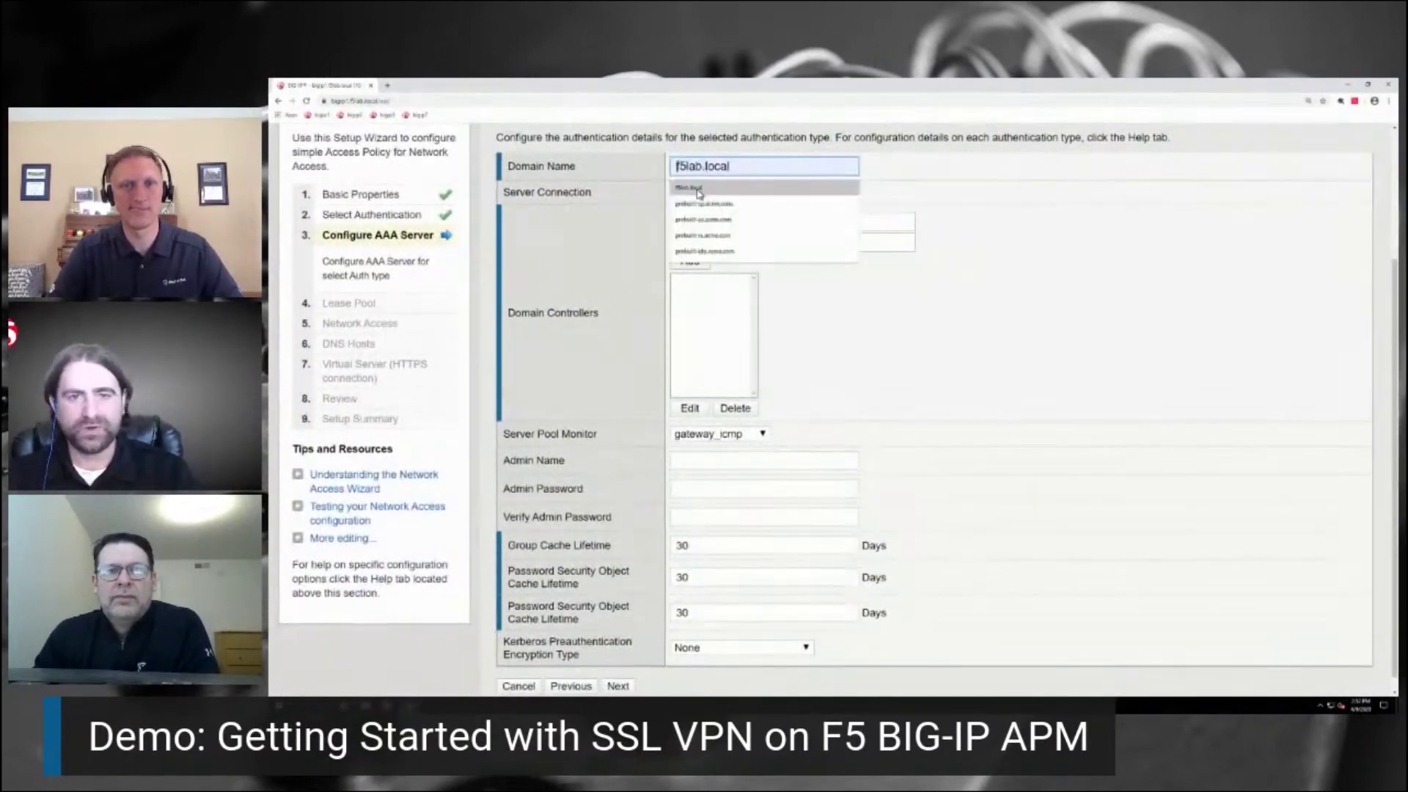
{"action": "left_click", "coordinate": [699, 189]}
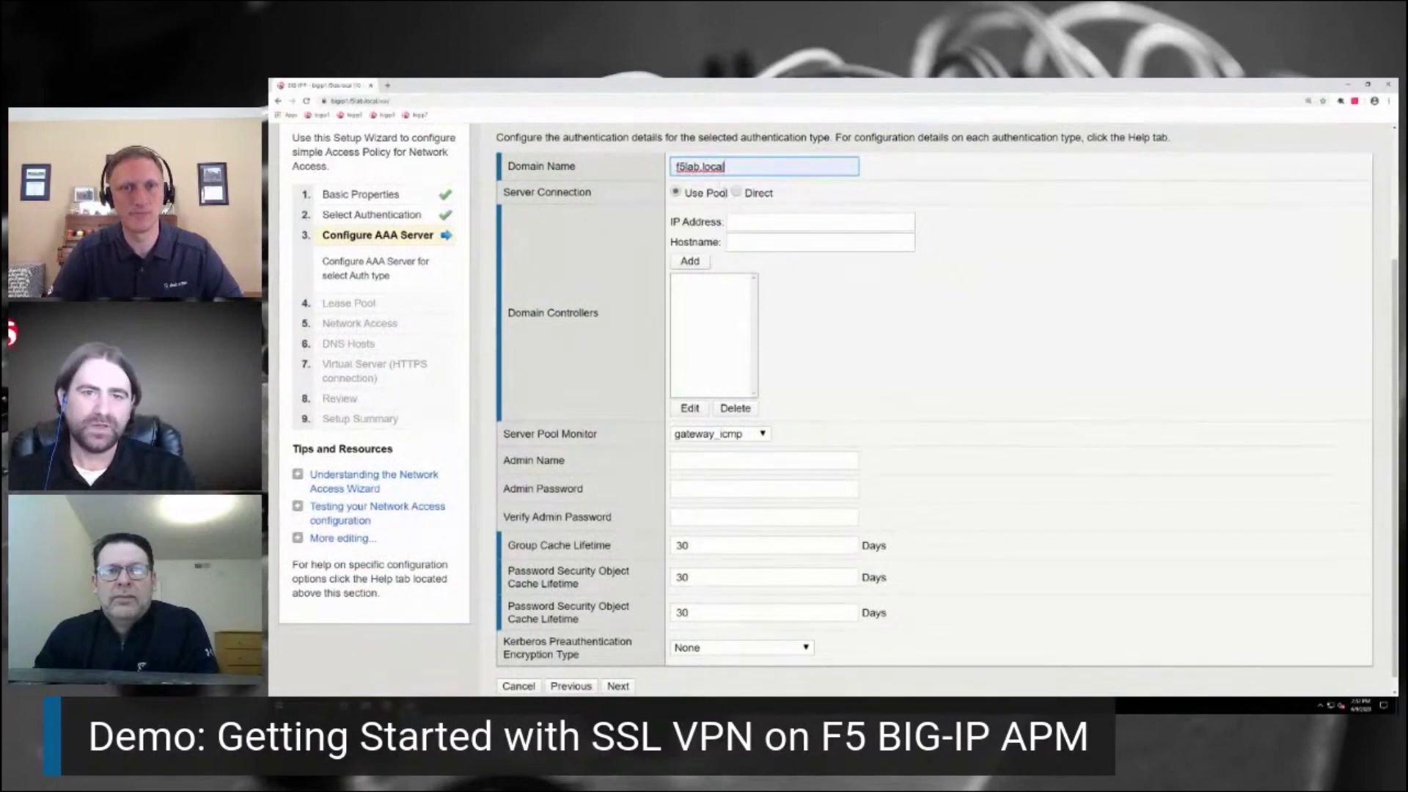
Add domain controller 10.1.20.7 with hostname dc1.f5lab.local to the list.
{"action": "left_click", "coordinate": [747, 223]}
{"action": "type", "text": "10.1.20.7"}
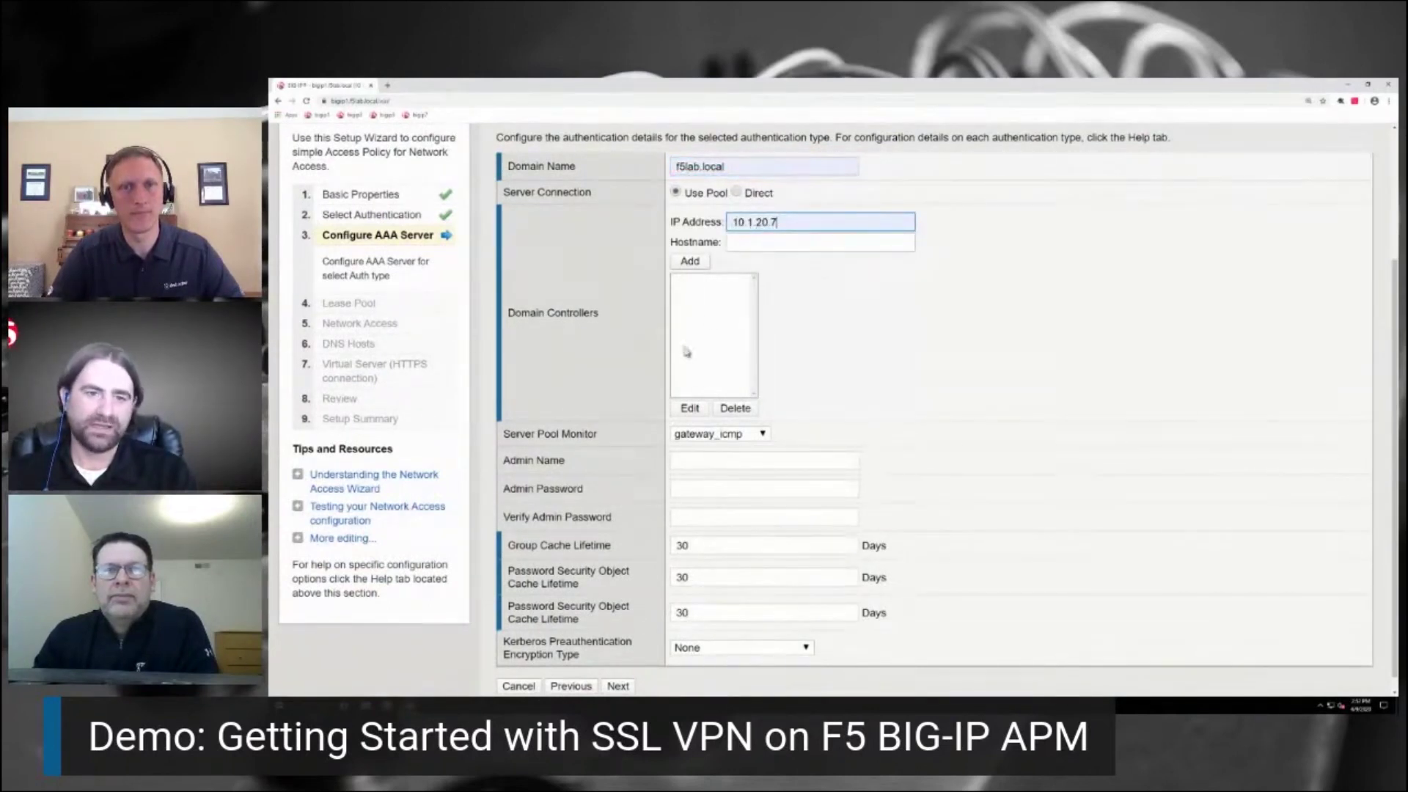
{"action": "left_click", "coordinate": [749, 245]}
{"action": "left_click", "coordinate": [749, 264]}
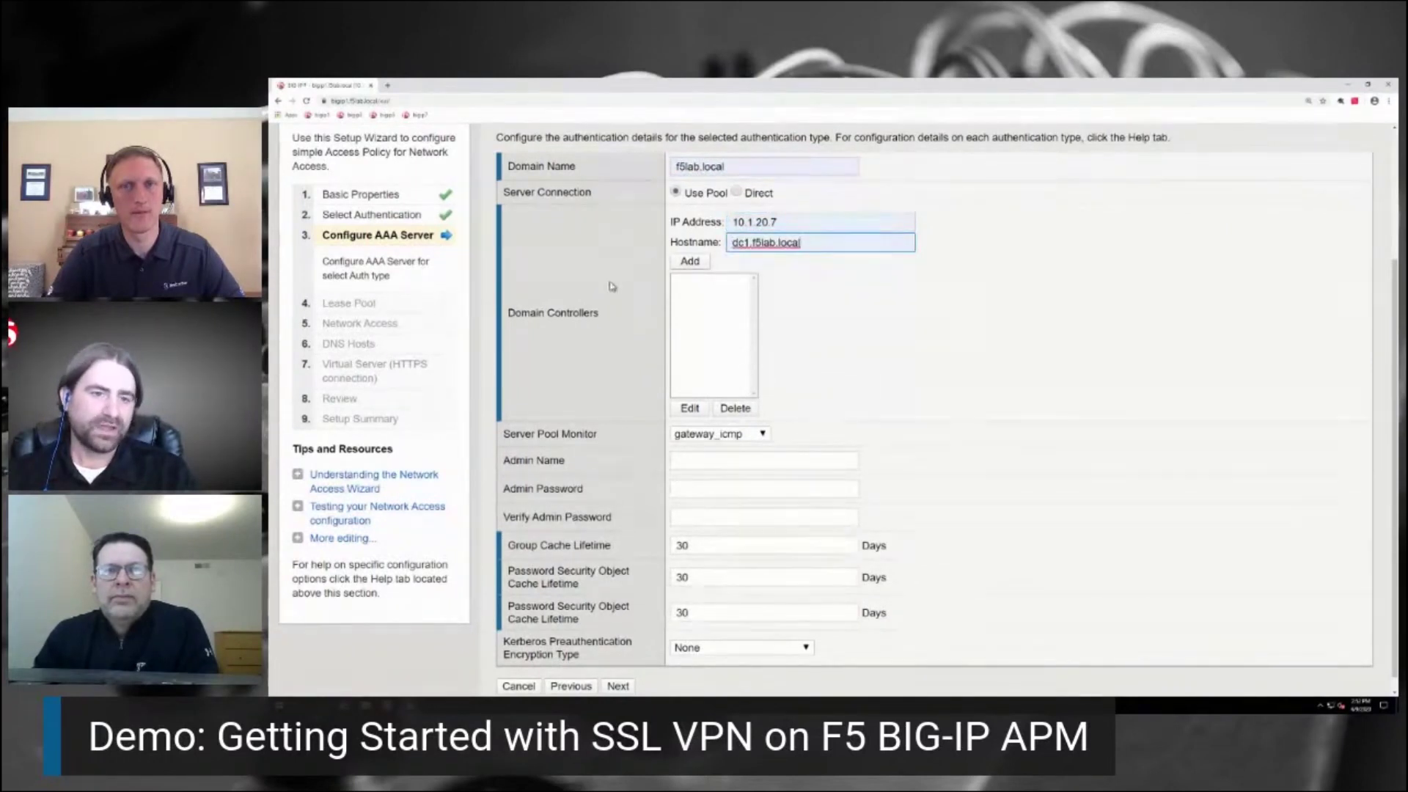
{"action": "left_click", "coordinate": [689, 262]}
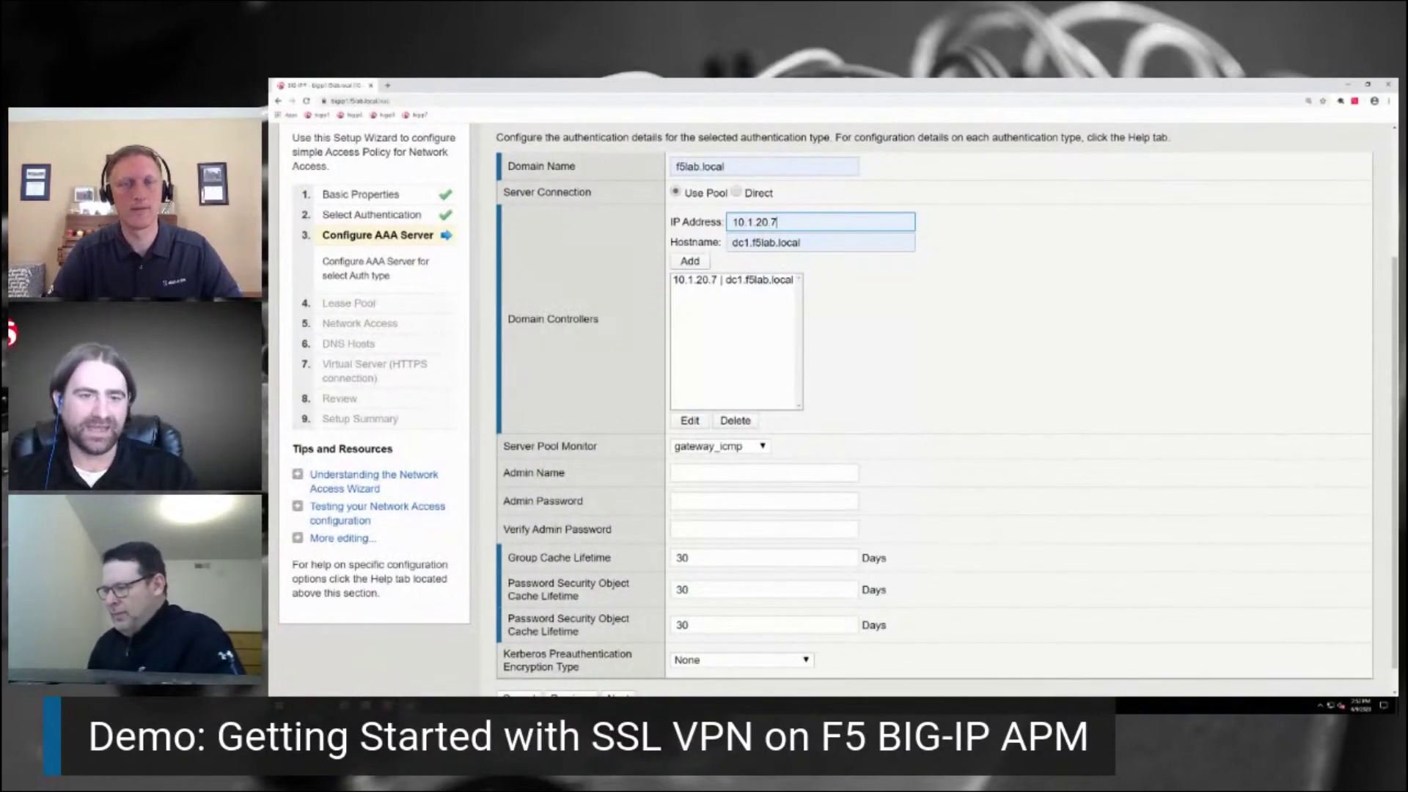
Enter the AD administrator name, password and password confirmation, then proceed to the Lease Pool step.
{"action": "left_click", "coordinate": [693, 472]}
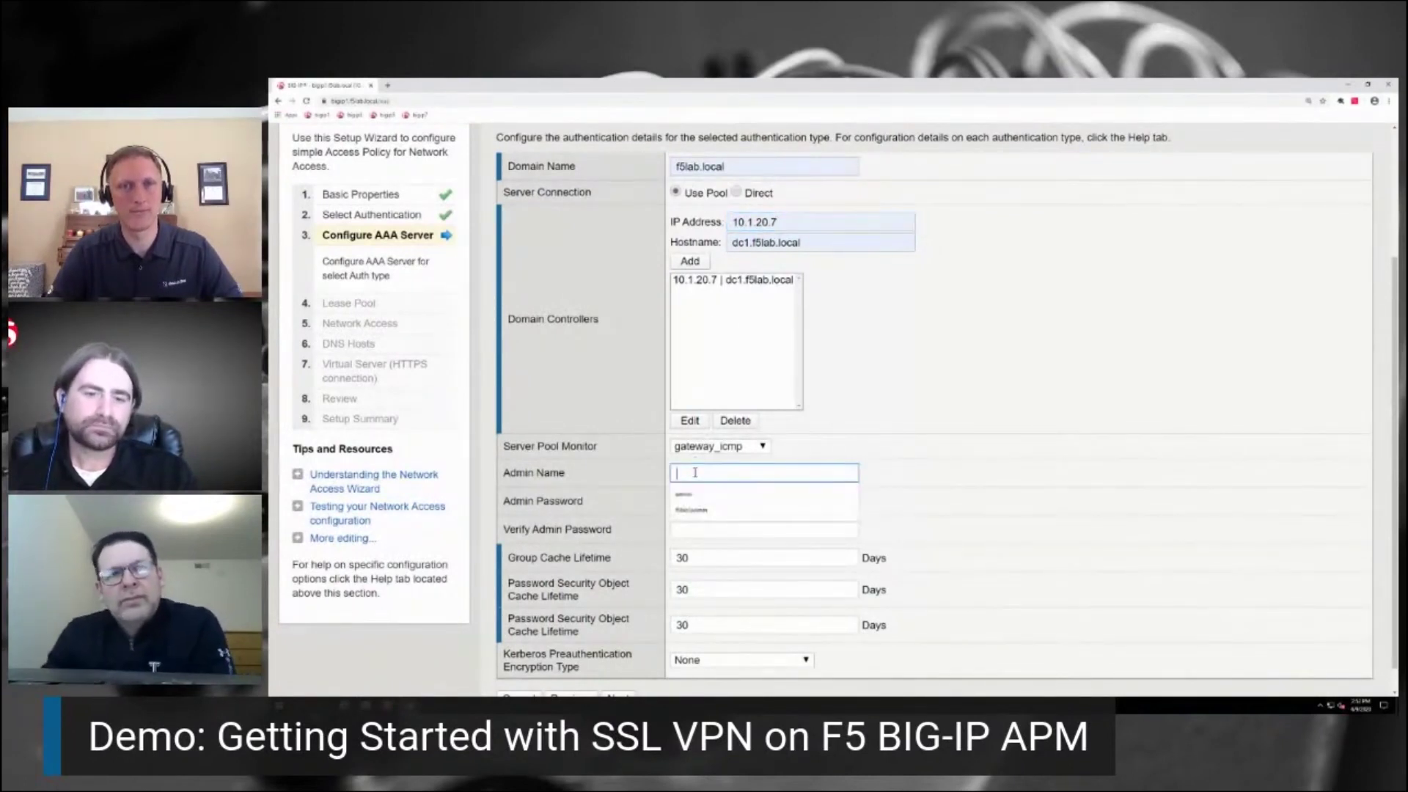
{"action": "left_click", "coordinate": [690, 494]}
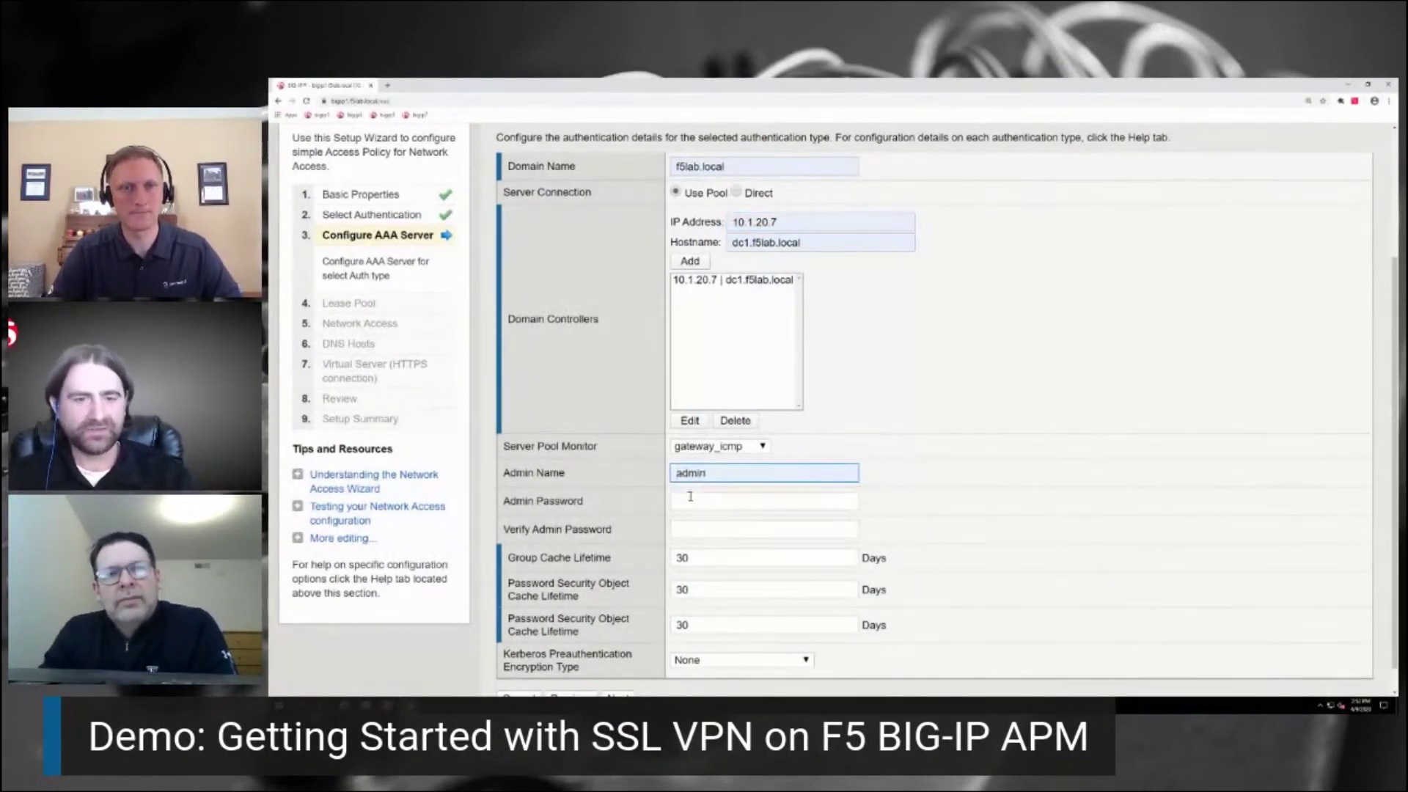
{"action": "left_click", "coordinate": [690, 503]}
{"action": "type", "text": "admin"}
{"action": "key", "text": "Tab"}
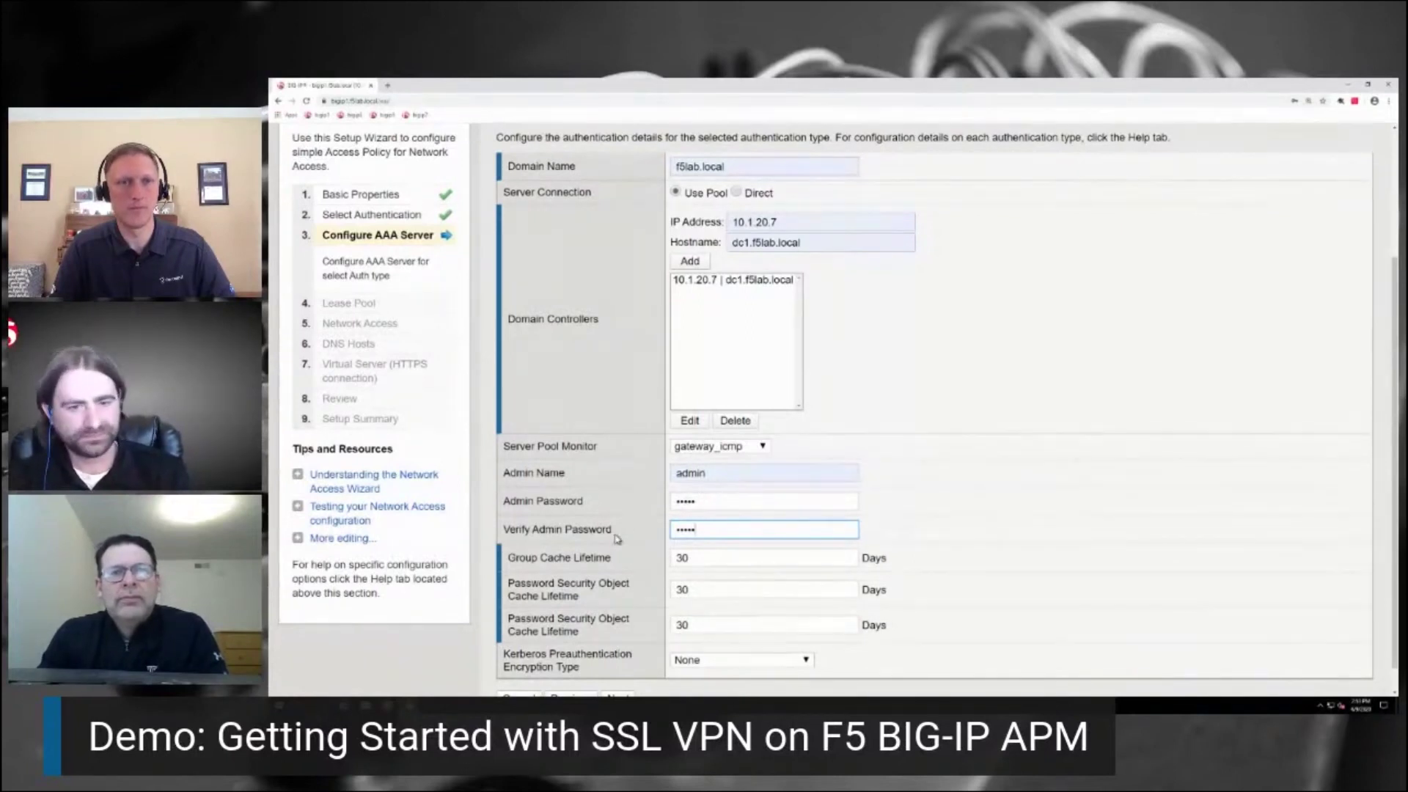
{"action": "scroll", "coordinate": [620, 543], "scroll_direction": "down", "scroll_amount": 1}
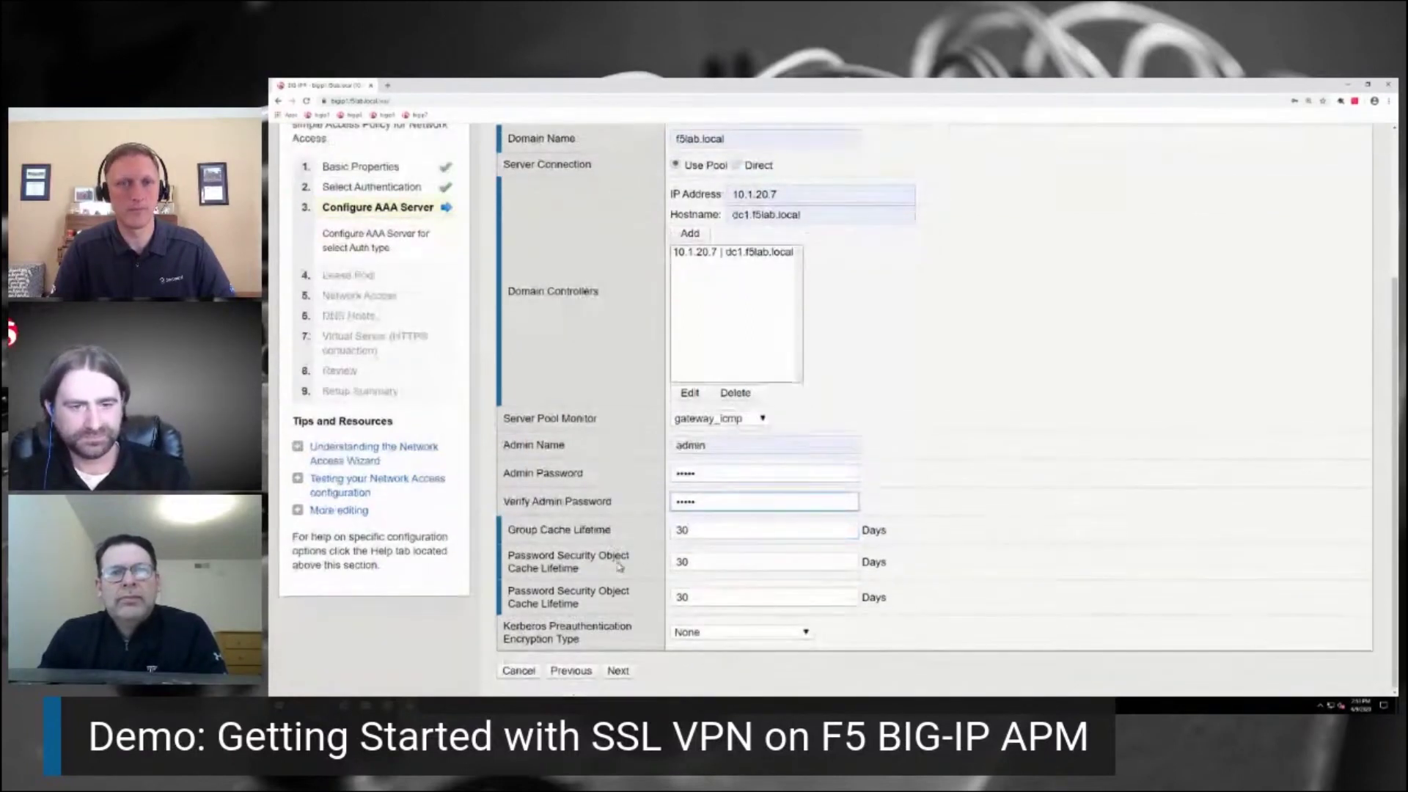
{"action": "left_click", "coordinate": [618, 671]}
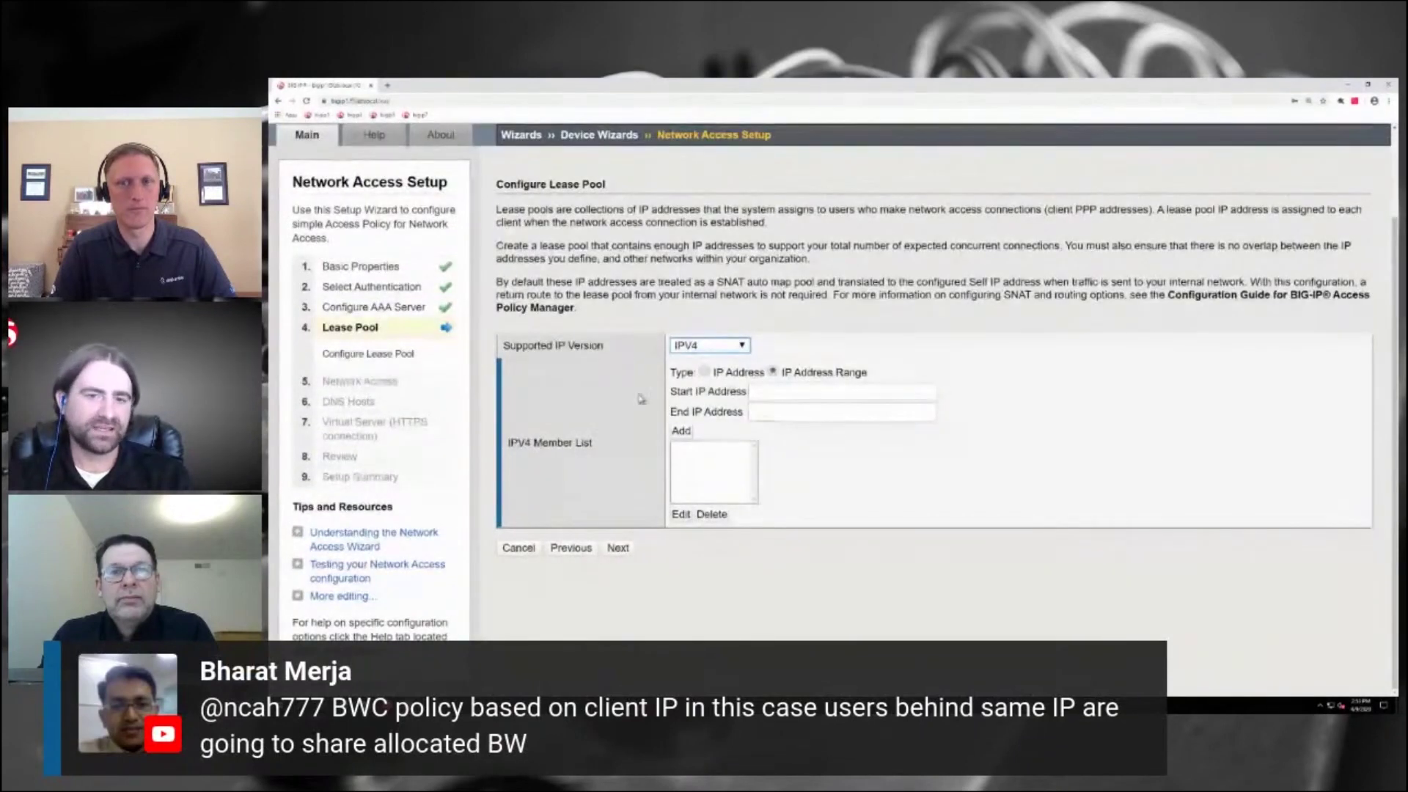
Add the IPv4 lease range 10.1.20.250 to 10.1.20.254 as a member.
{"action": "left_click", "coordinate": [777, 392]}
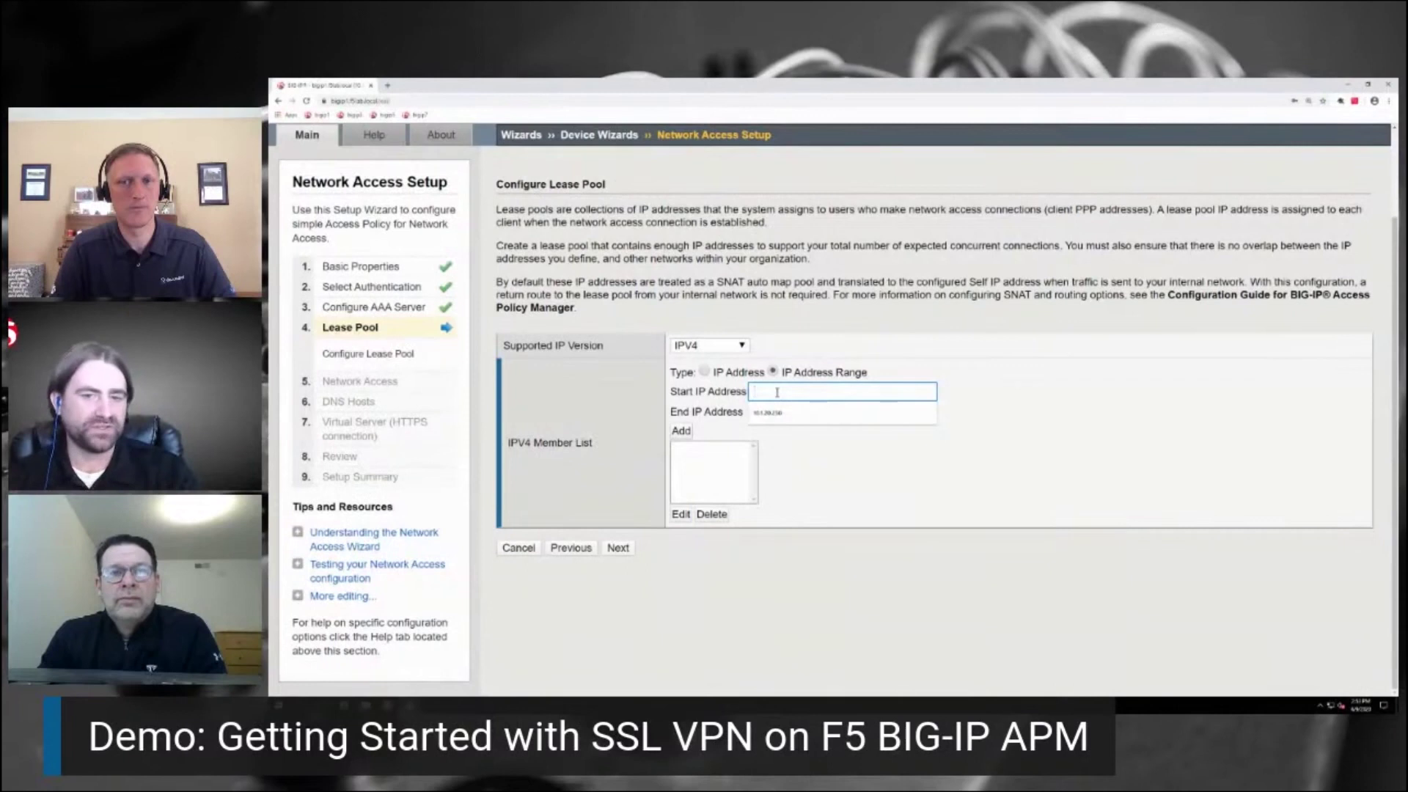
{"action": "left_click", "coordinate": [778, 413]}
{"action": "left_click", "coordinate": [795, 412]}
{"action": "type", "text": "10.1.20.254"}
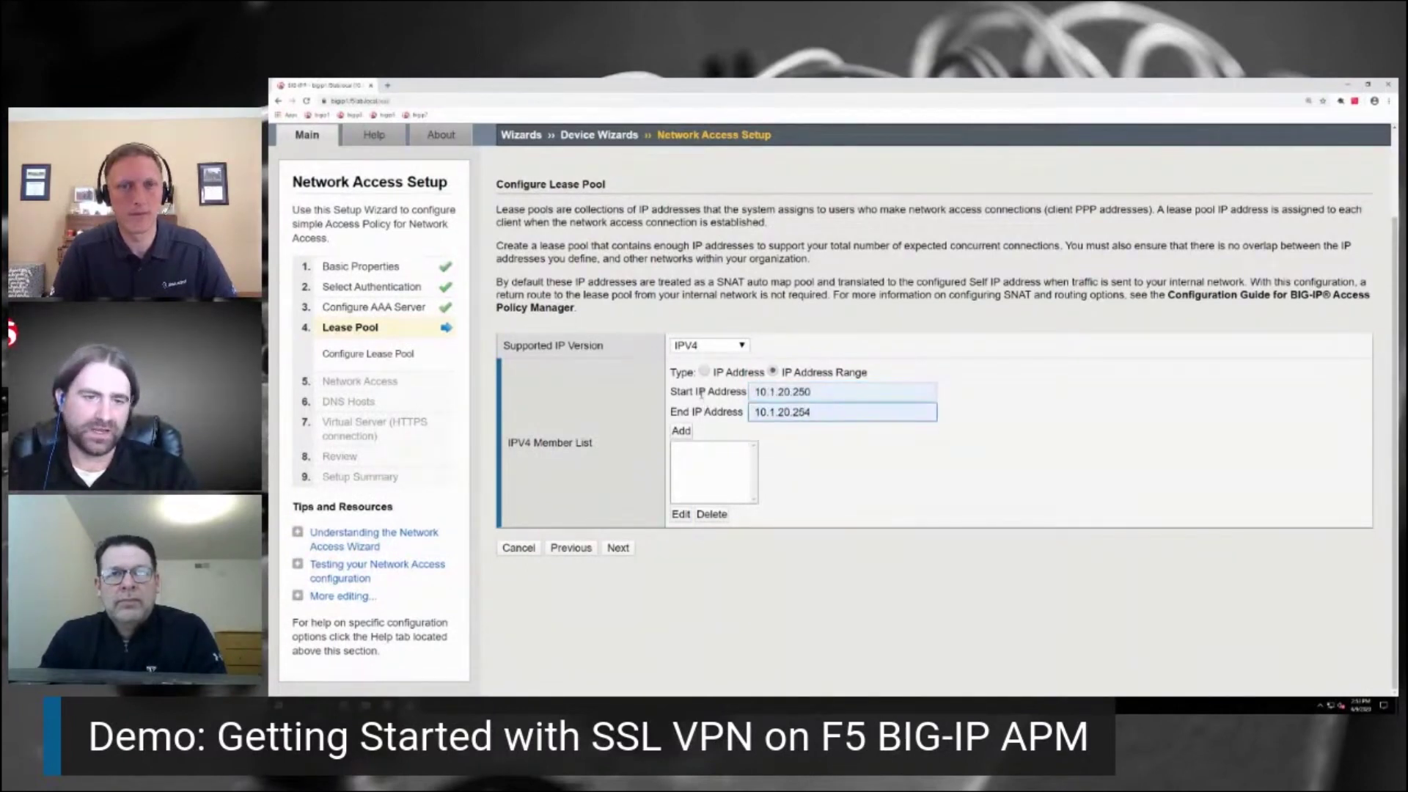
{"action": "left_click", "coordinate": [682, 432]}
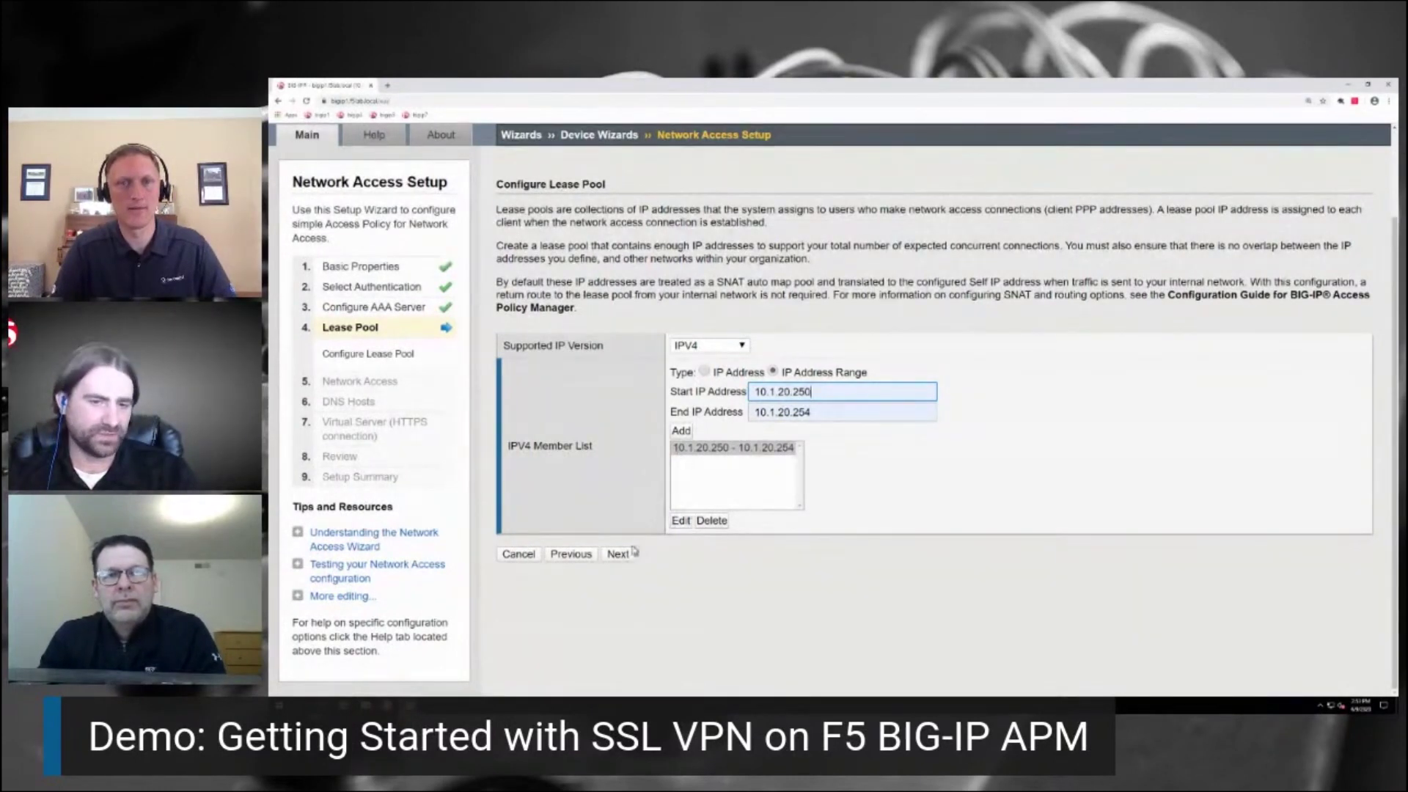
Keep IPV4 as the supported IP version and move to the next wizard step.
{"action": "left_click", "coordinate": [687, 348]}
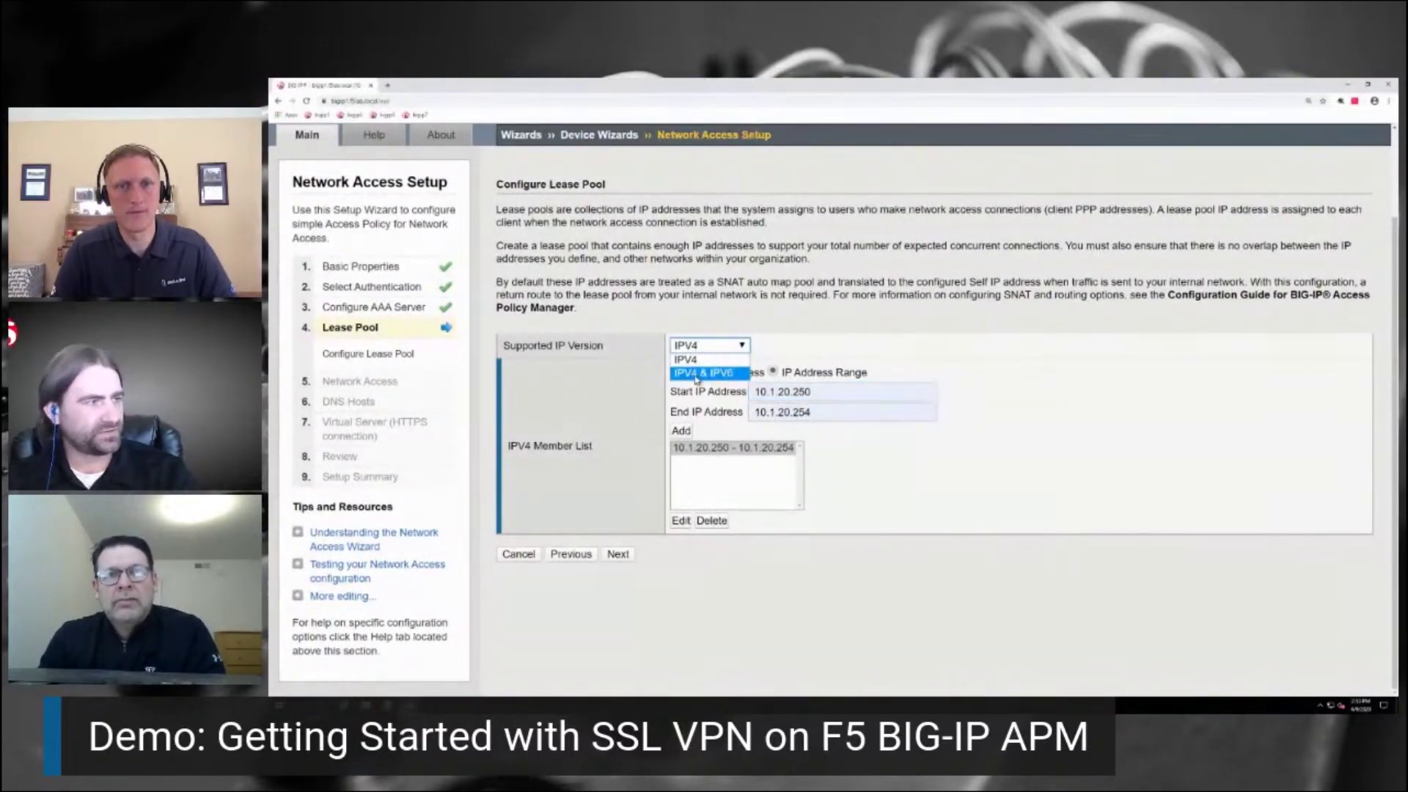
{"action": "left_click", "coordinate": [635, 344]}
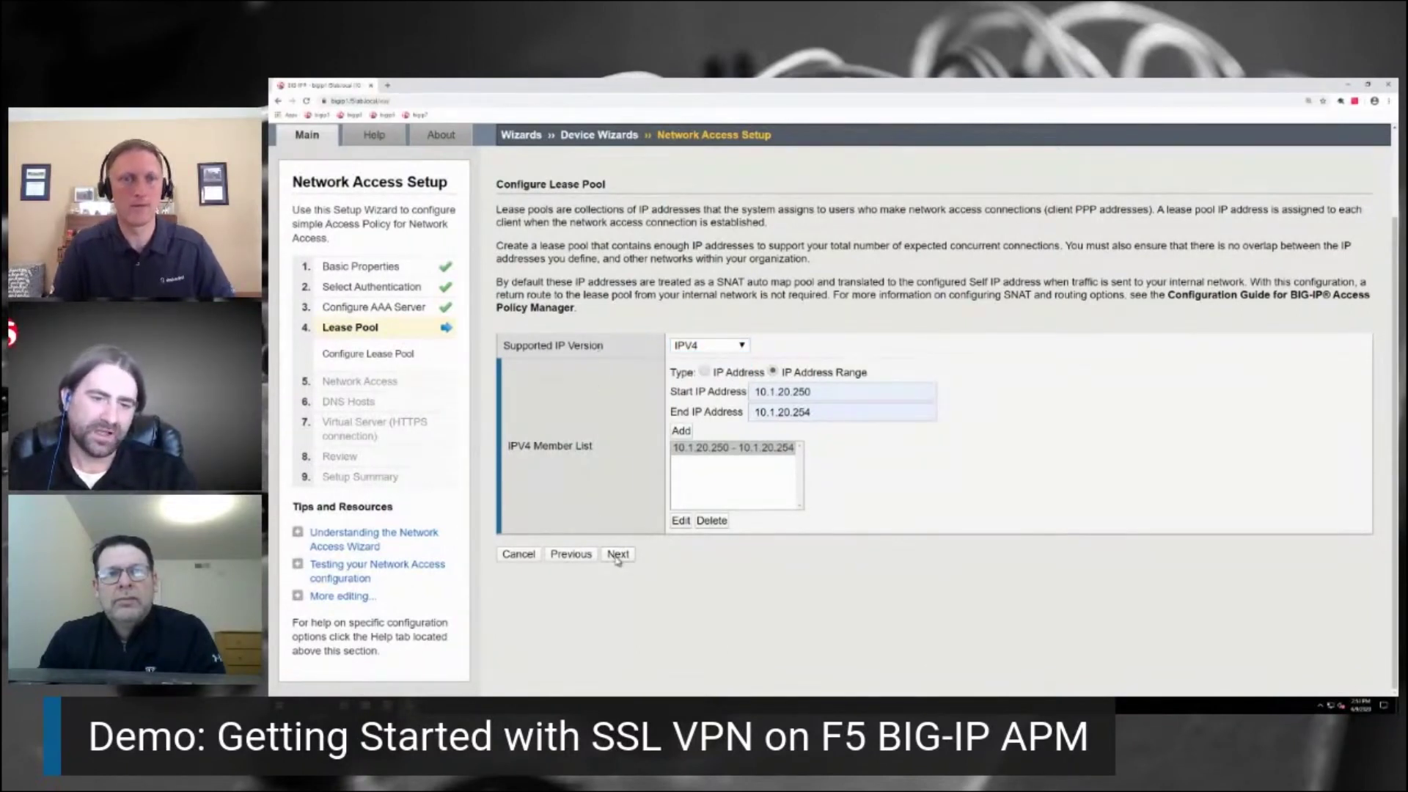
{"action": "left_click", "coordinate": [617, 555]}
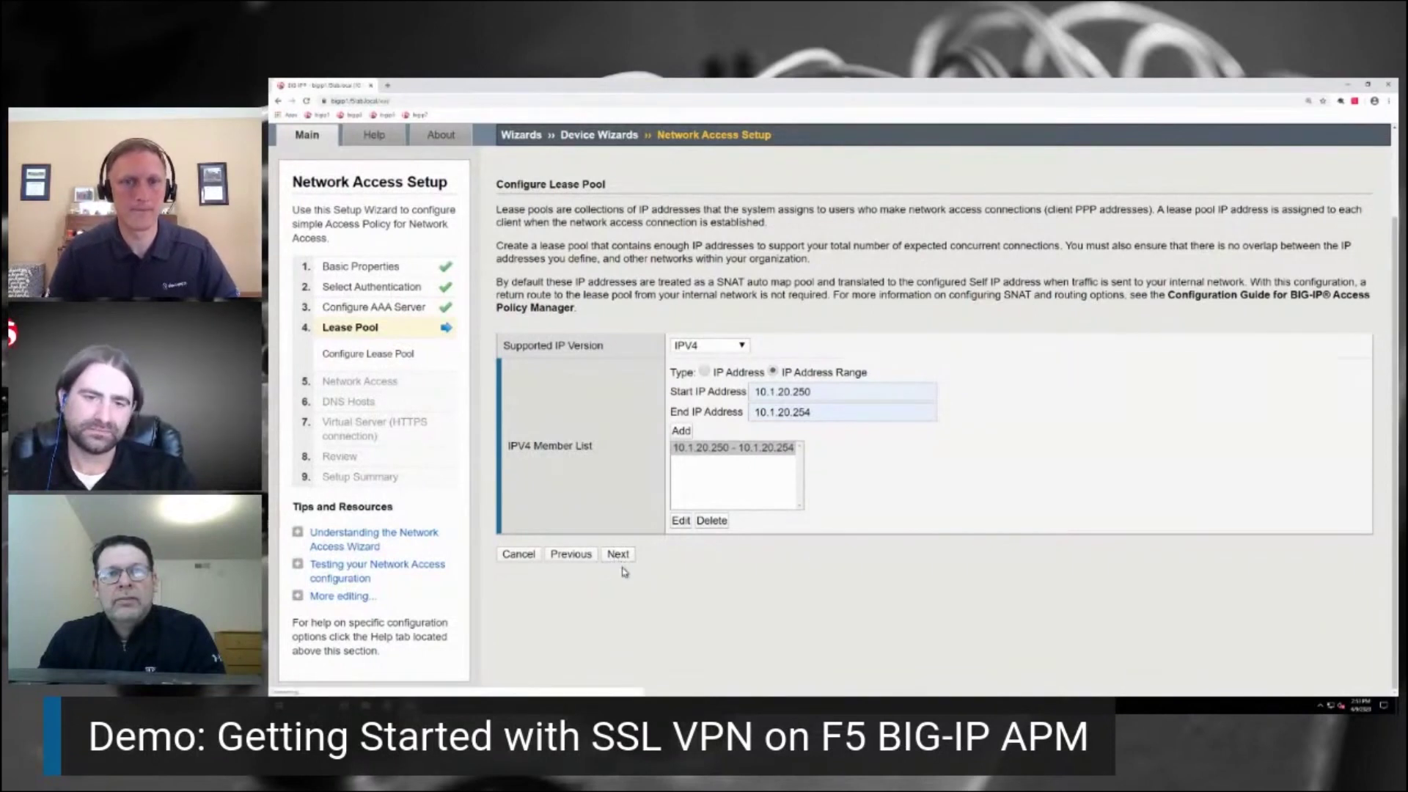
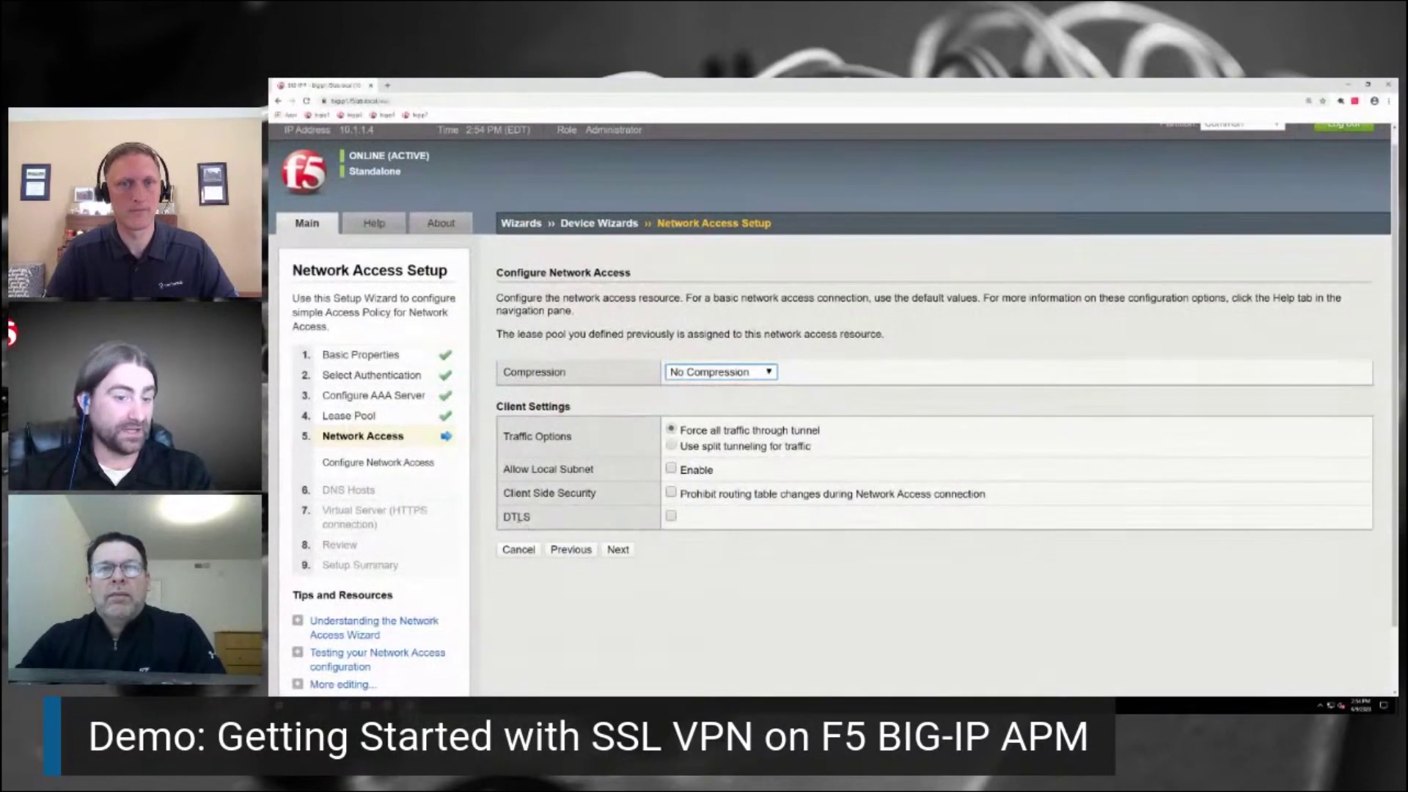
Enable DTLS on port 4433 and switch traffic to split tunneling.
{"action": "left_click", "coordinate": [671, 518]}
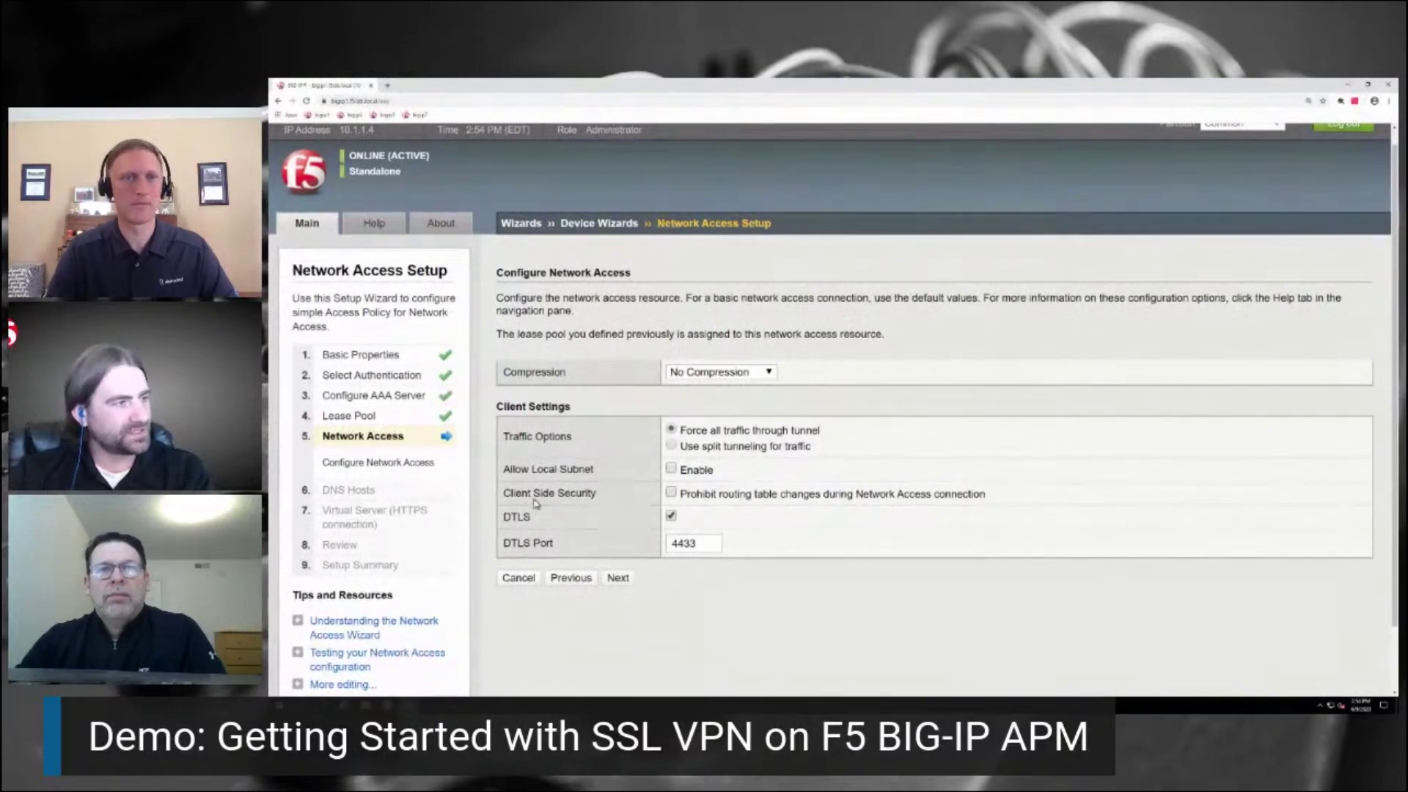
{"action": "left_click", "coordinate": [674, 447]}
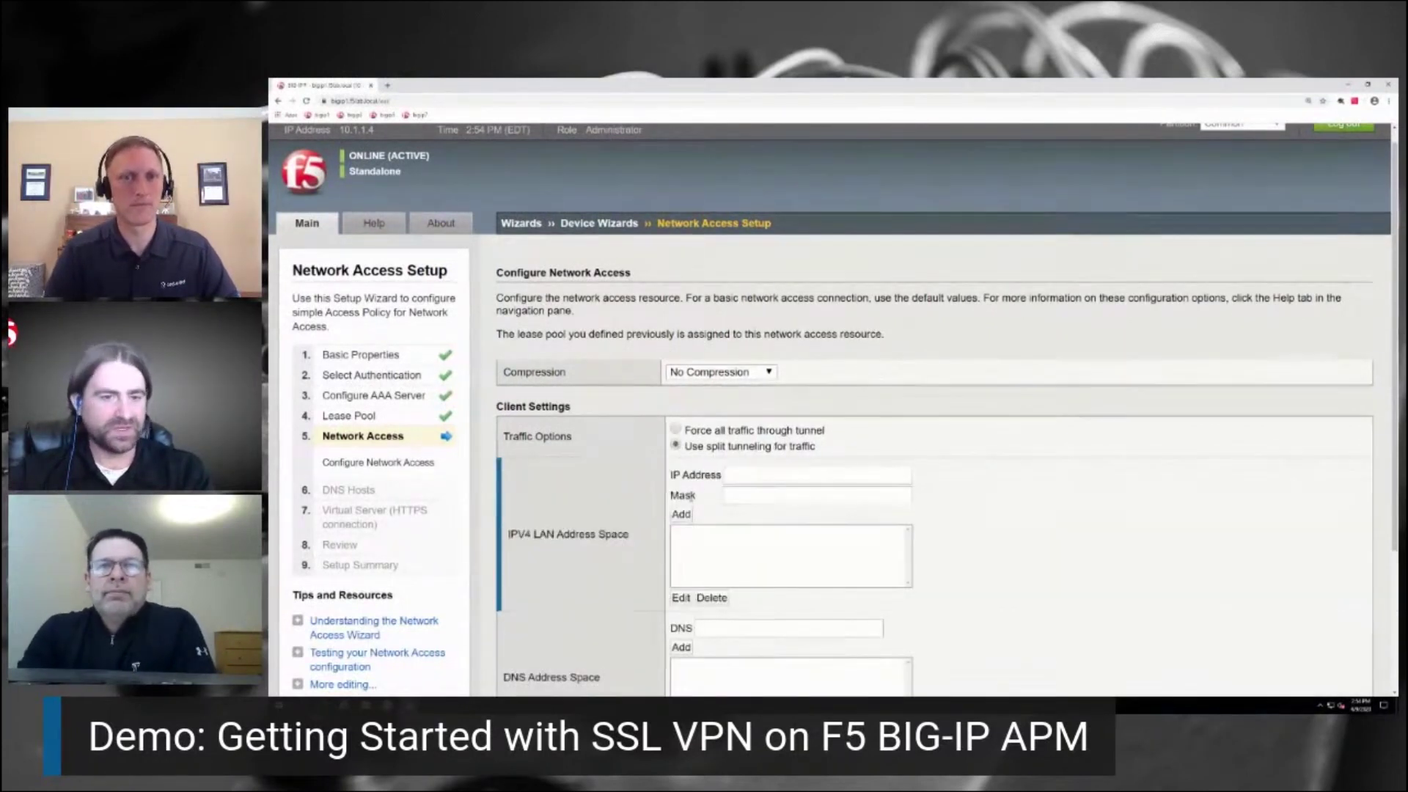
{"action": "scroll", "coordinate": [709, 484], "scroll_direction": "down", "scroll_amount": 1}
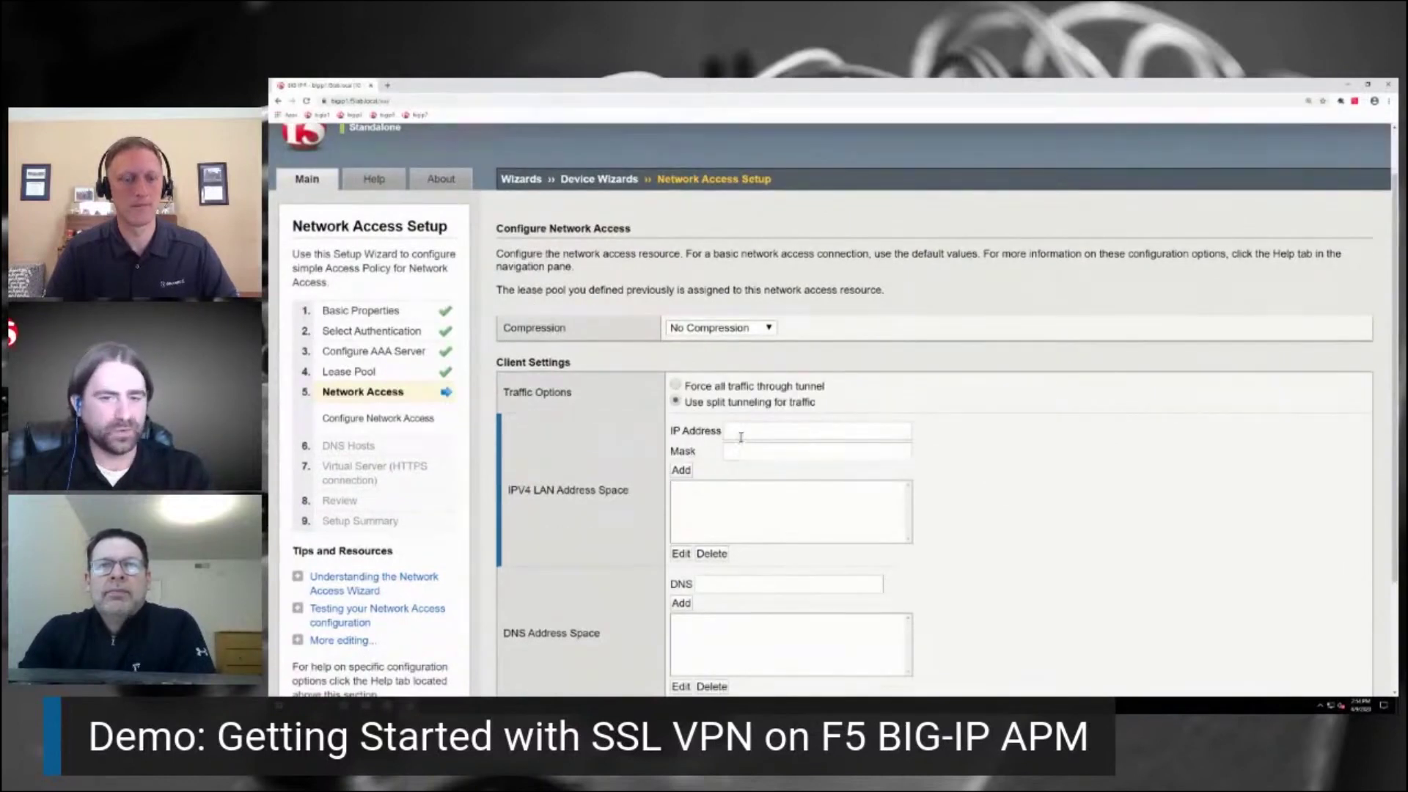
Add 10.1.20.0 / 255.255.255.0 to the IPv4 LAN address space.
{"action": "left_click", "coordinate": [741, 432]}
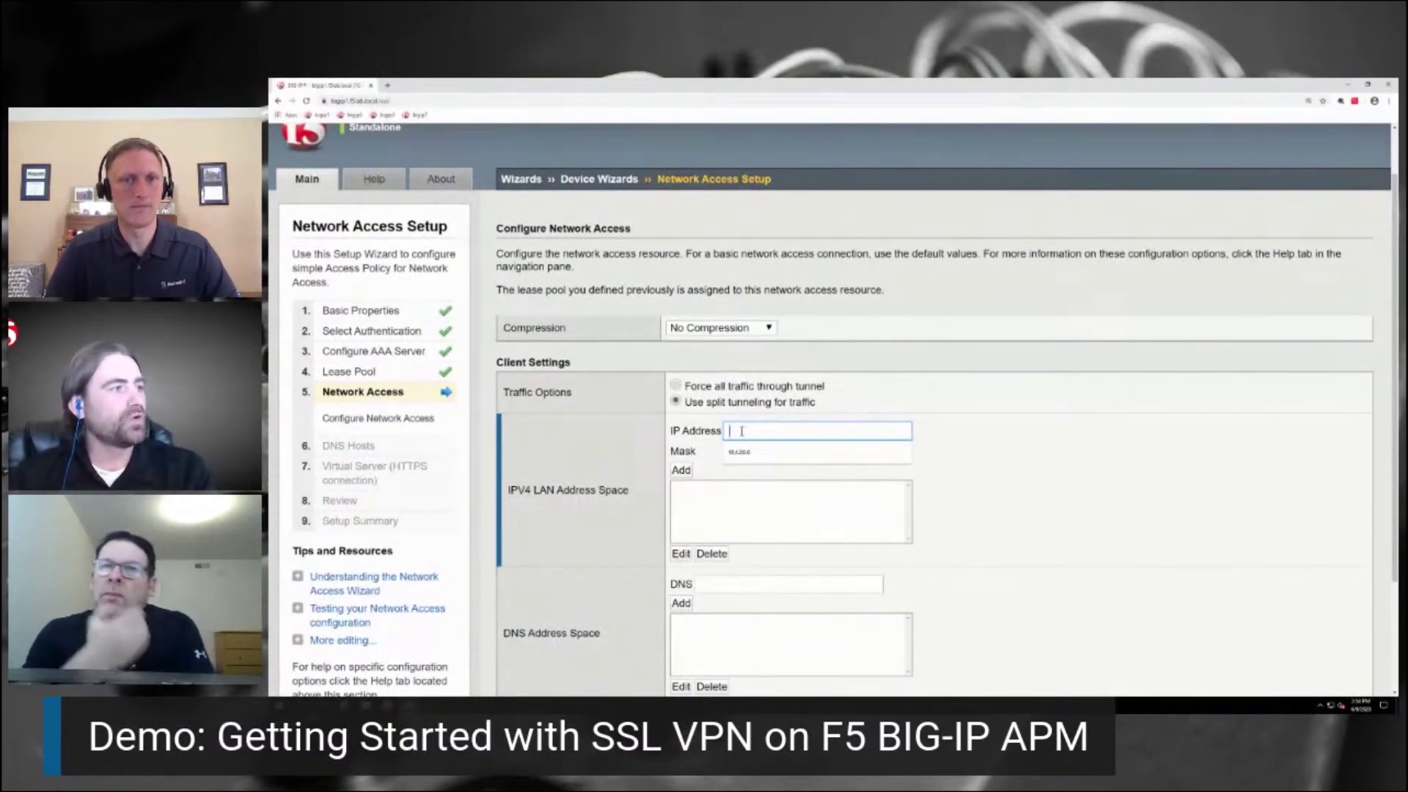
{"action": "left_click", "coordinate": [744, 453]}
{"action": "left_click", "coordinate": [744, 452]}
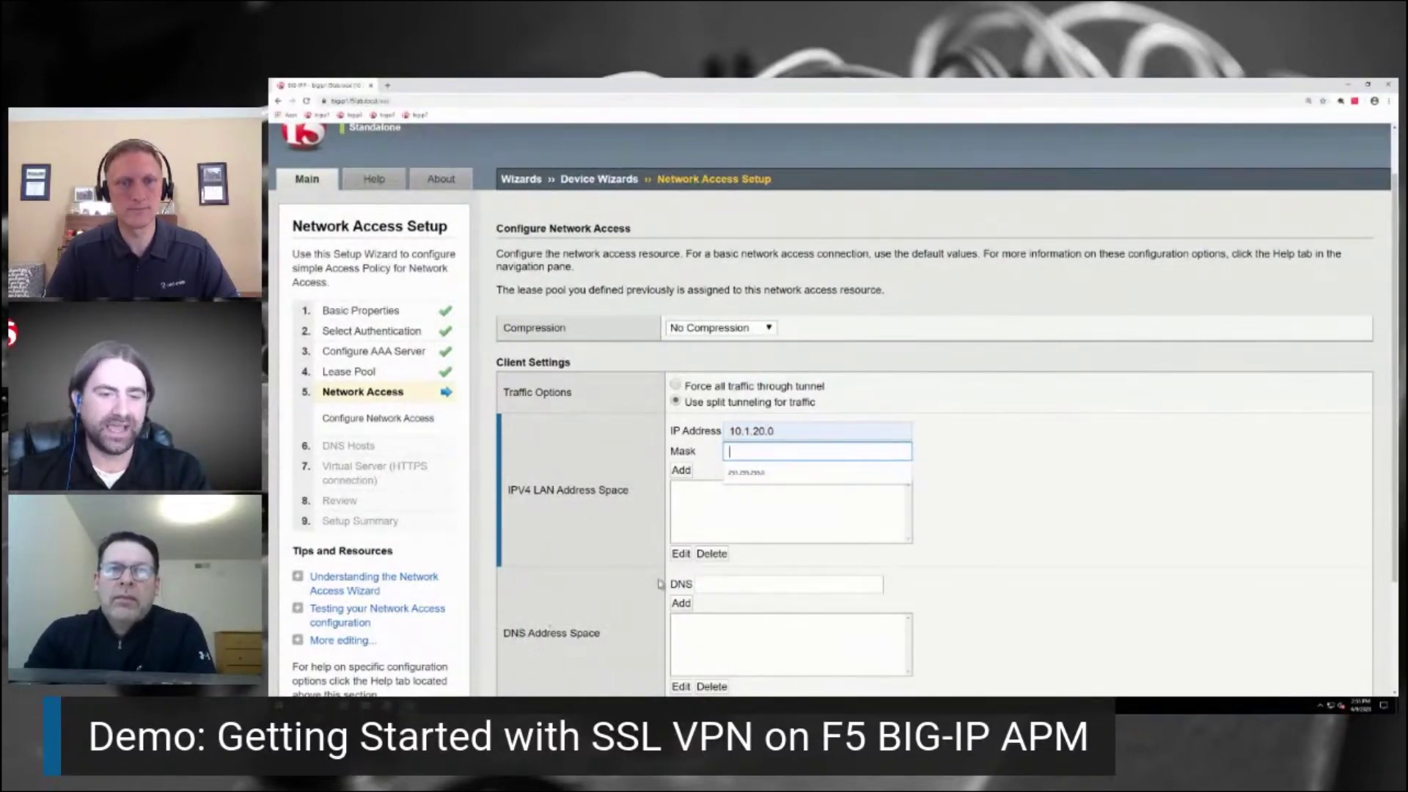
{"action": "left_click", "coordinate": [746, 475]}
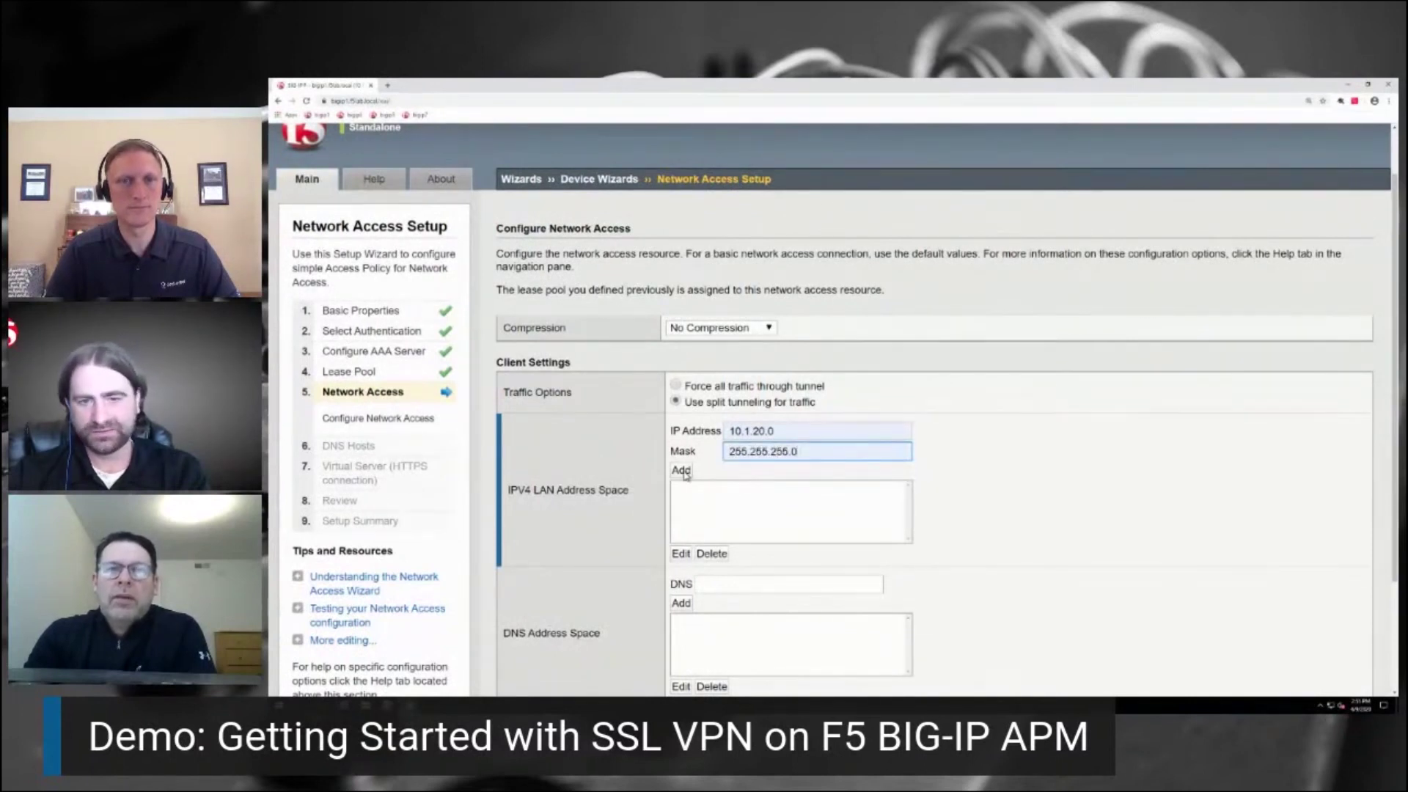
{"action": "left_click", "coordinate": [681, 470]}
{"action": "scroll", "coordinate": [578, 520], "scroll_direction": "down", "scroll_amount": 2}
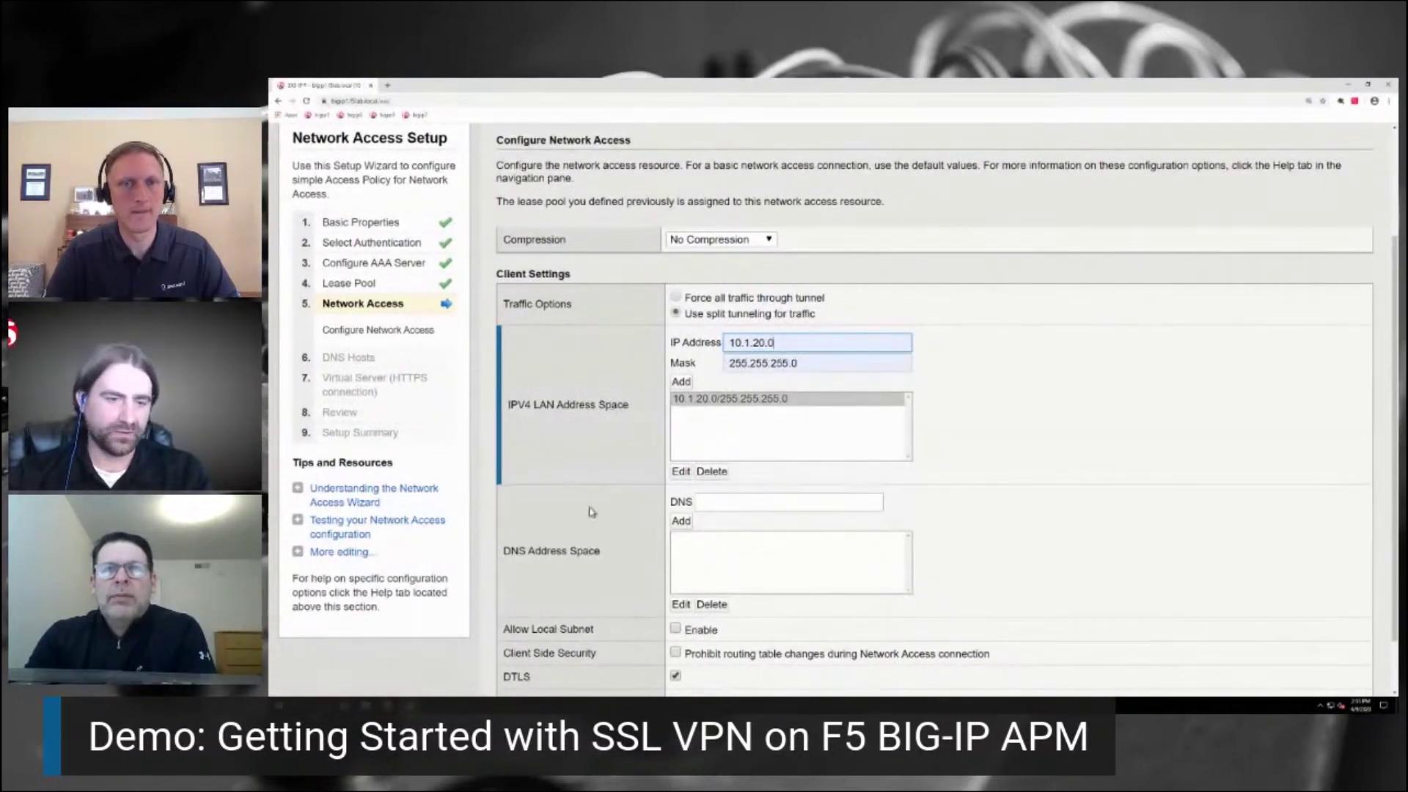
{"action": "scroll", "coordinate": [592, 512], "scroll_direction": "down", "scroll_amount": 2}
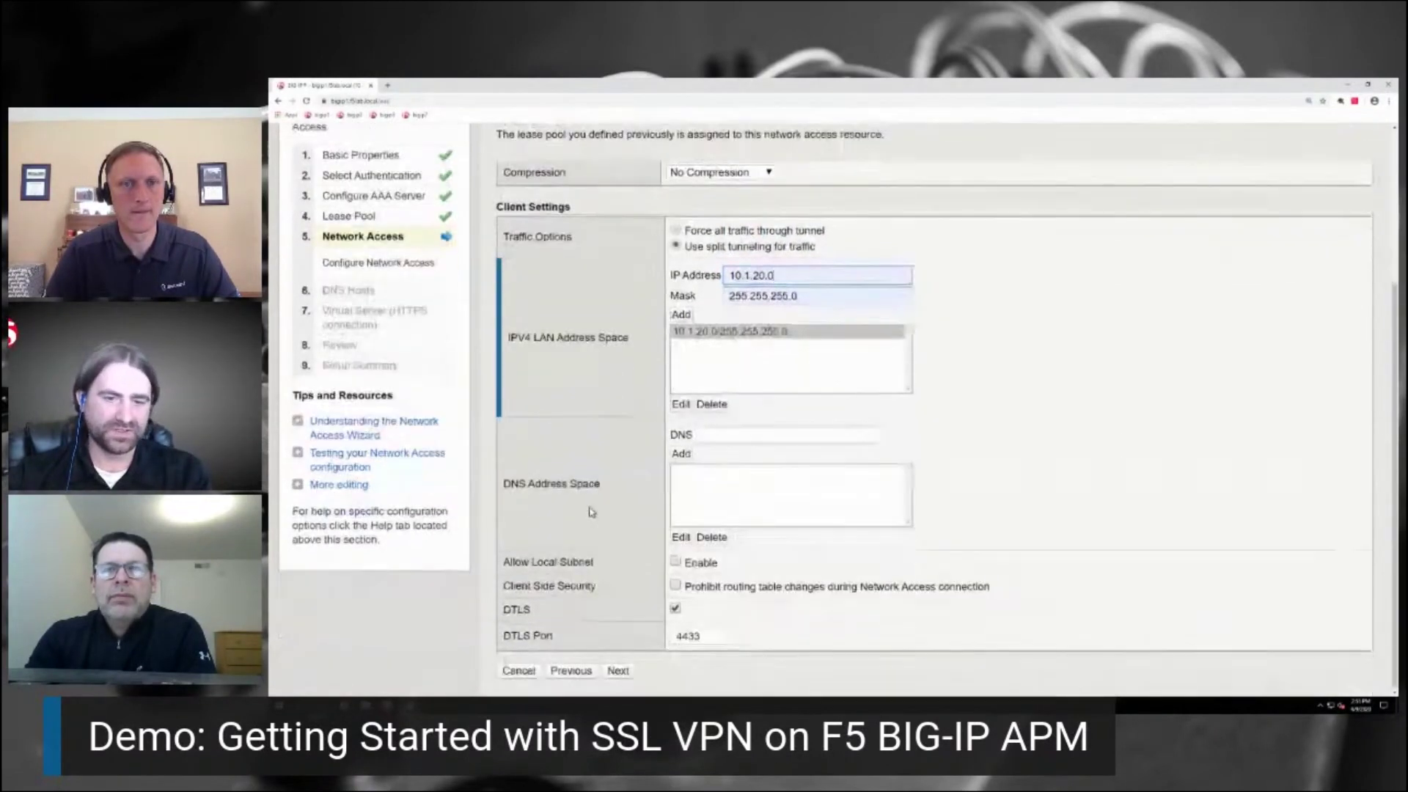
Submit the network access settings to reach DNS Hosts, primary name server 10.1.1.7.
{"action": "left_click", "coordinate": [619, 671]}
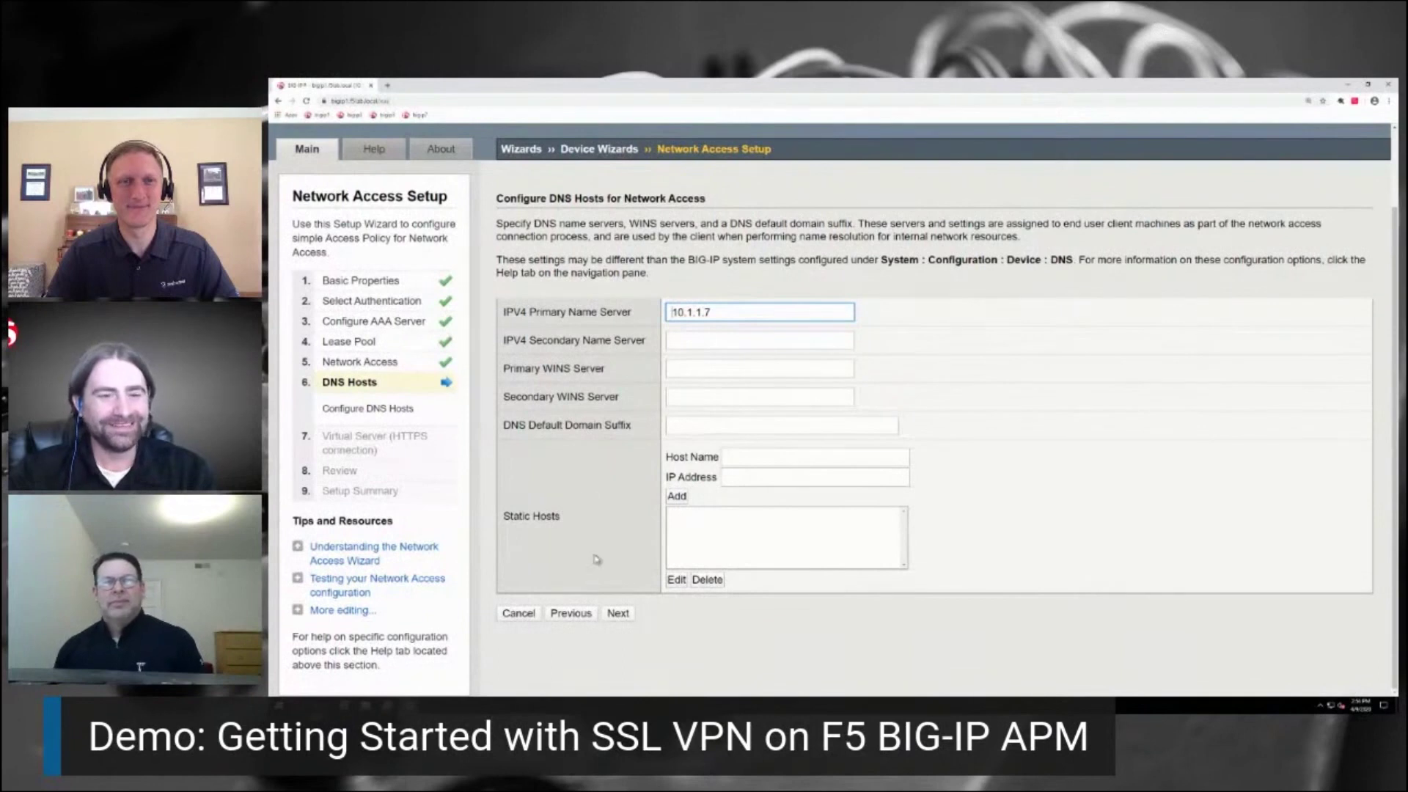
Leave DNS Hosts with no static hosts and advance to the Virtual Server step.
{"action": "left_click", "coordinate": [618, 614]}
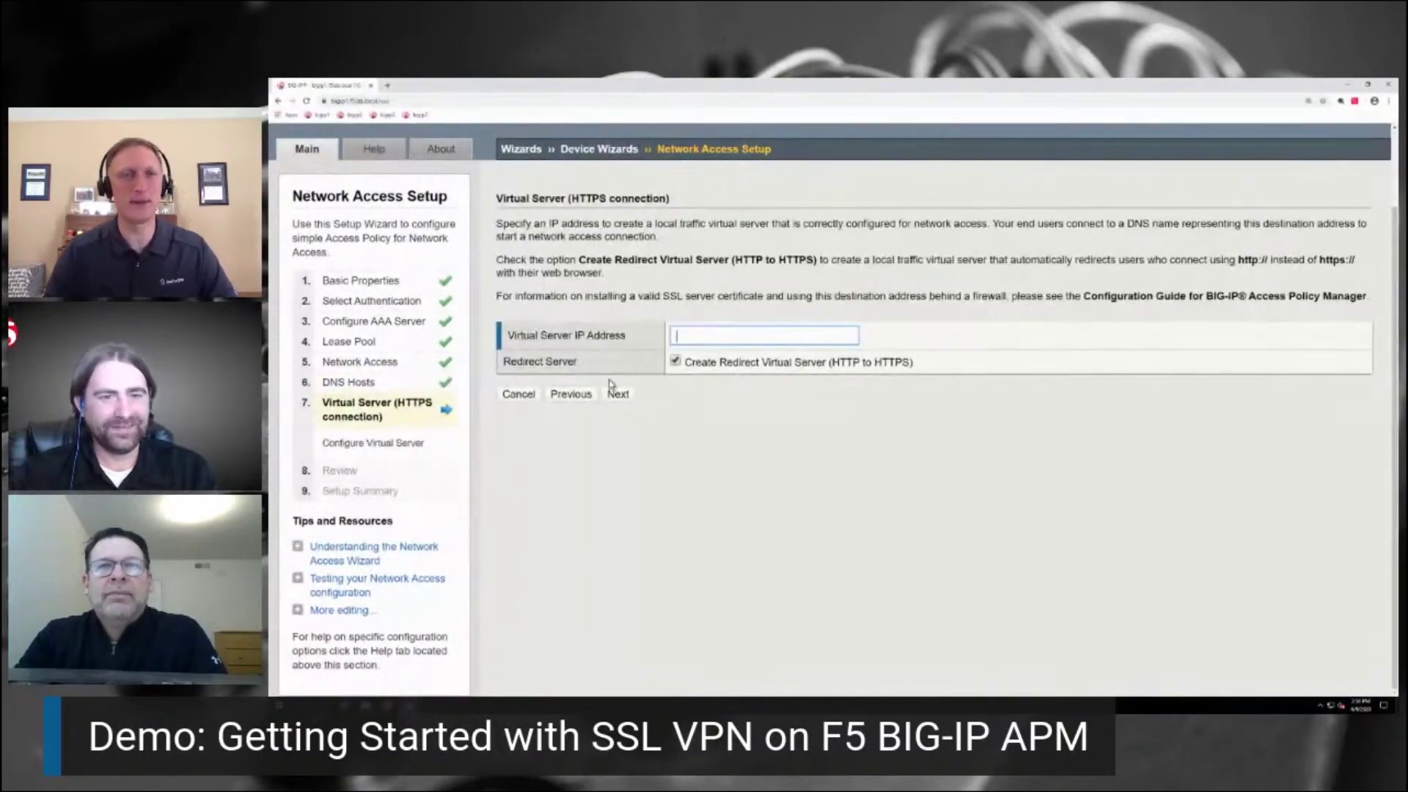
{"action": "left_click", "coordinate": [571, 395]}
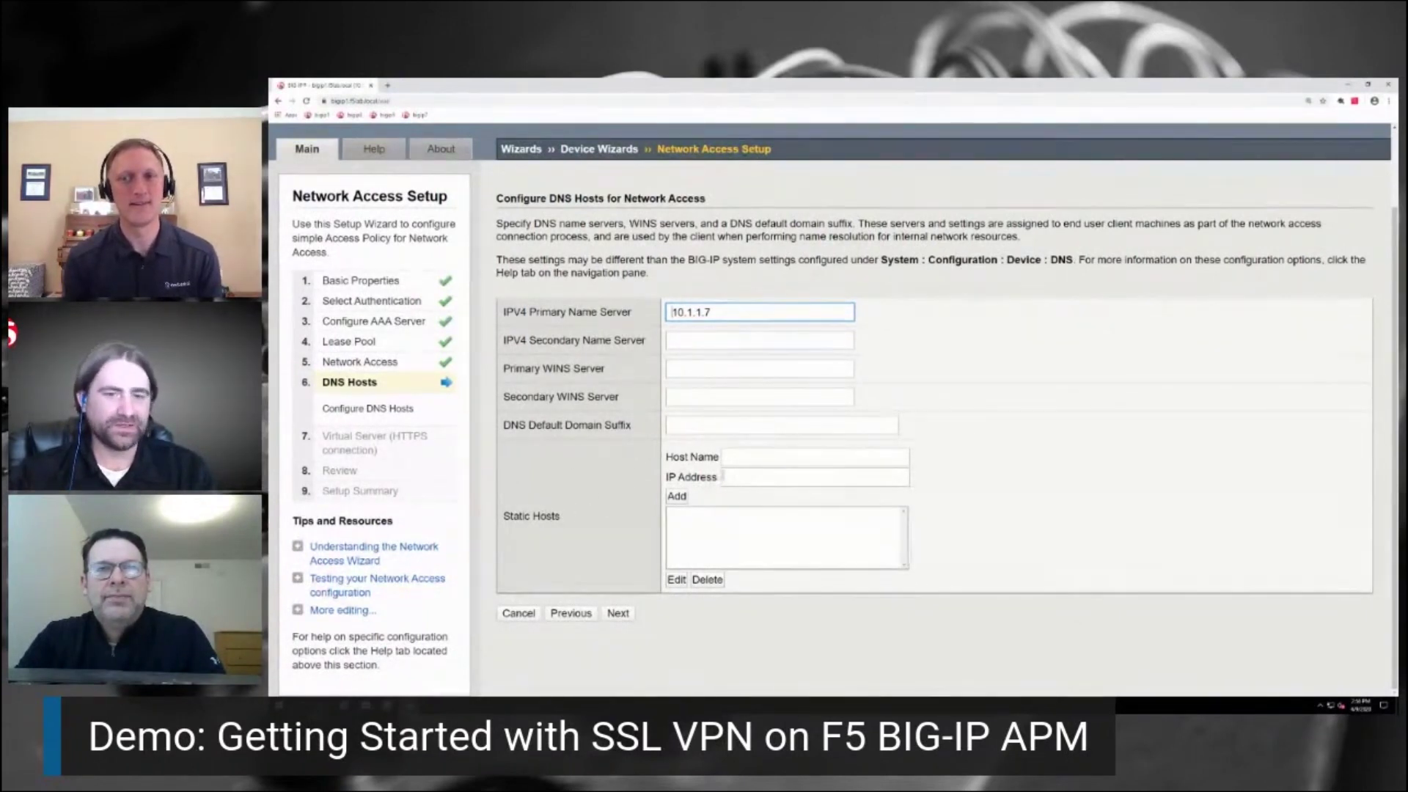
{"action": "left_click", "coordinate": [734, 459]}
{"action": "left_click", "coordinate": [734, 476]}
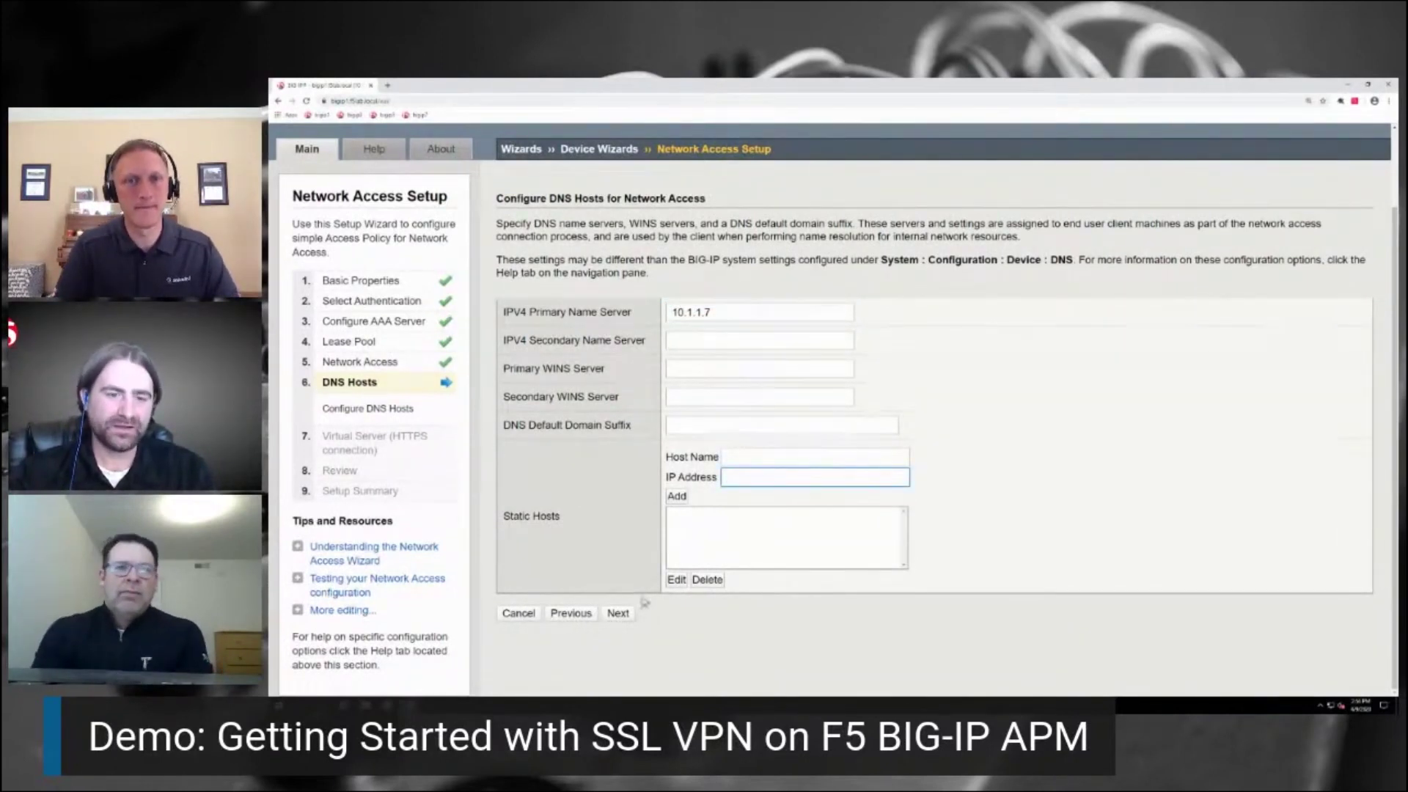
{"action": "left_click", "coordinate": [622, 613]}
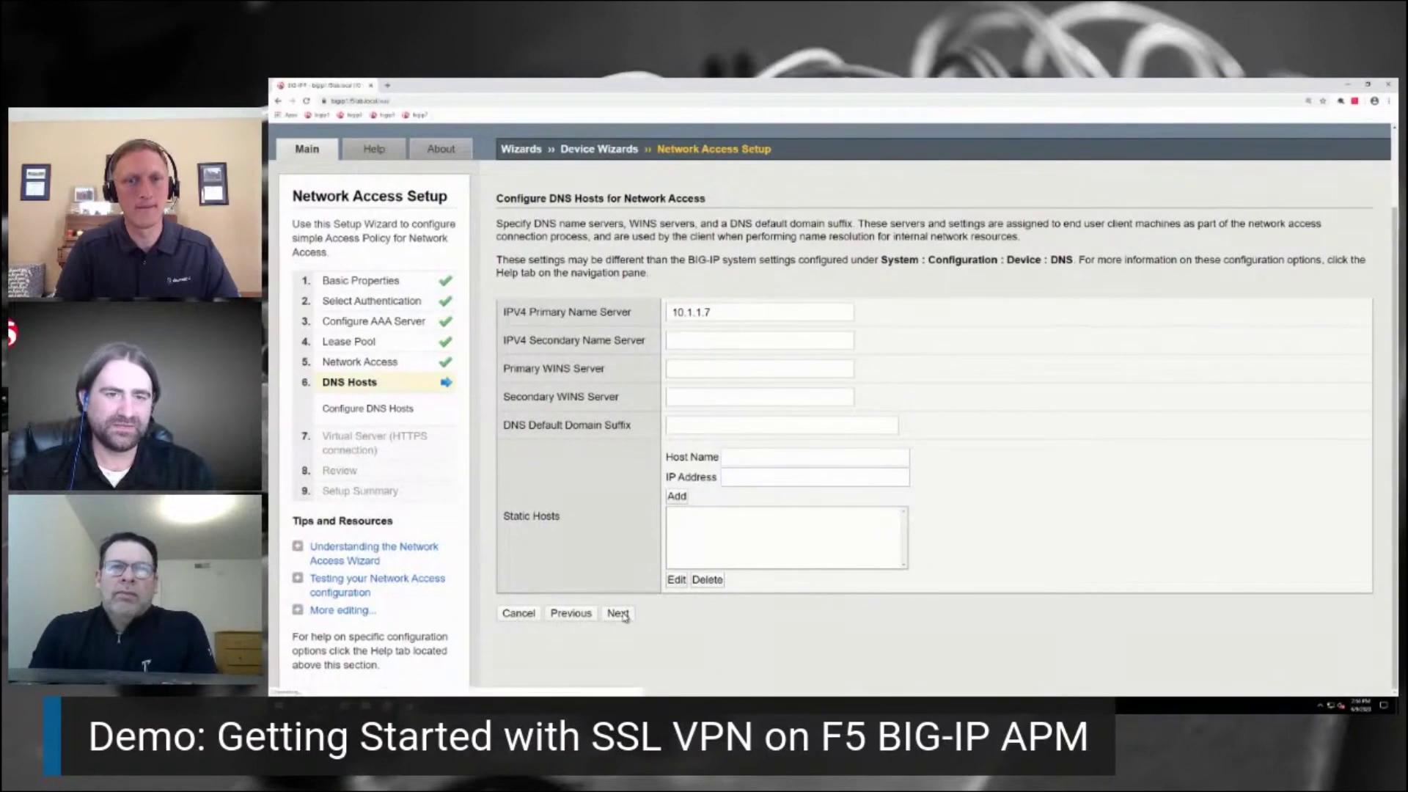
{"action": "left_click", "coordinate": [684, 333]}
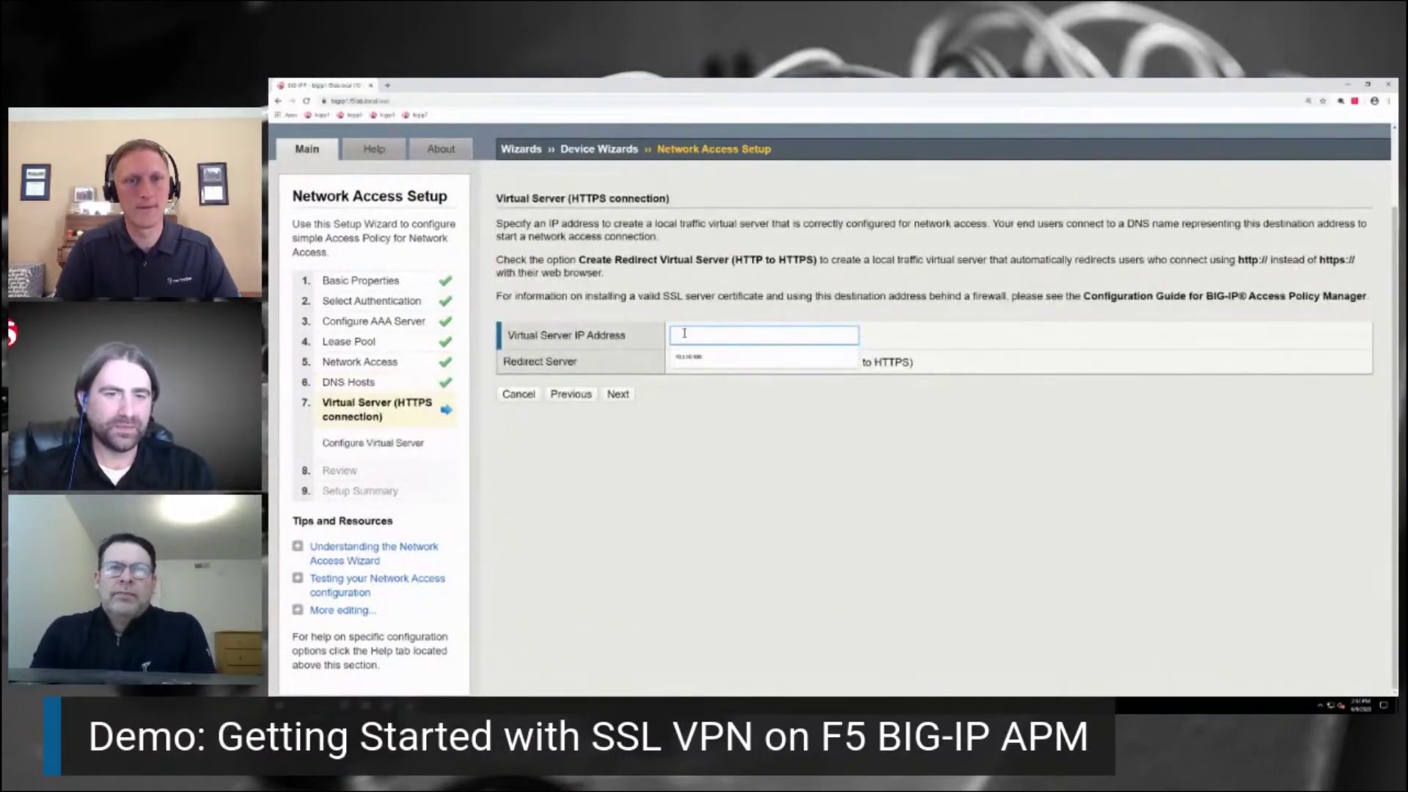
Set virtual server IP 10.1.10.100, keep the HTTP-to-HTTPS redirect, and proceed to Review.
{"action": "left_click", "coordinate": [710, 357]}
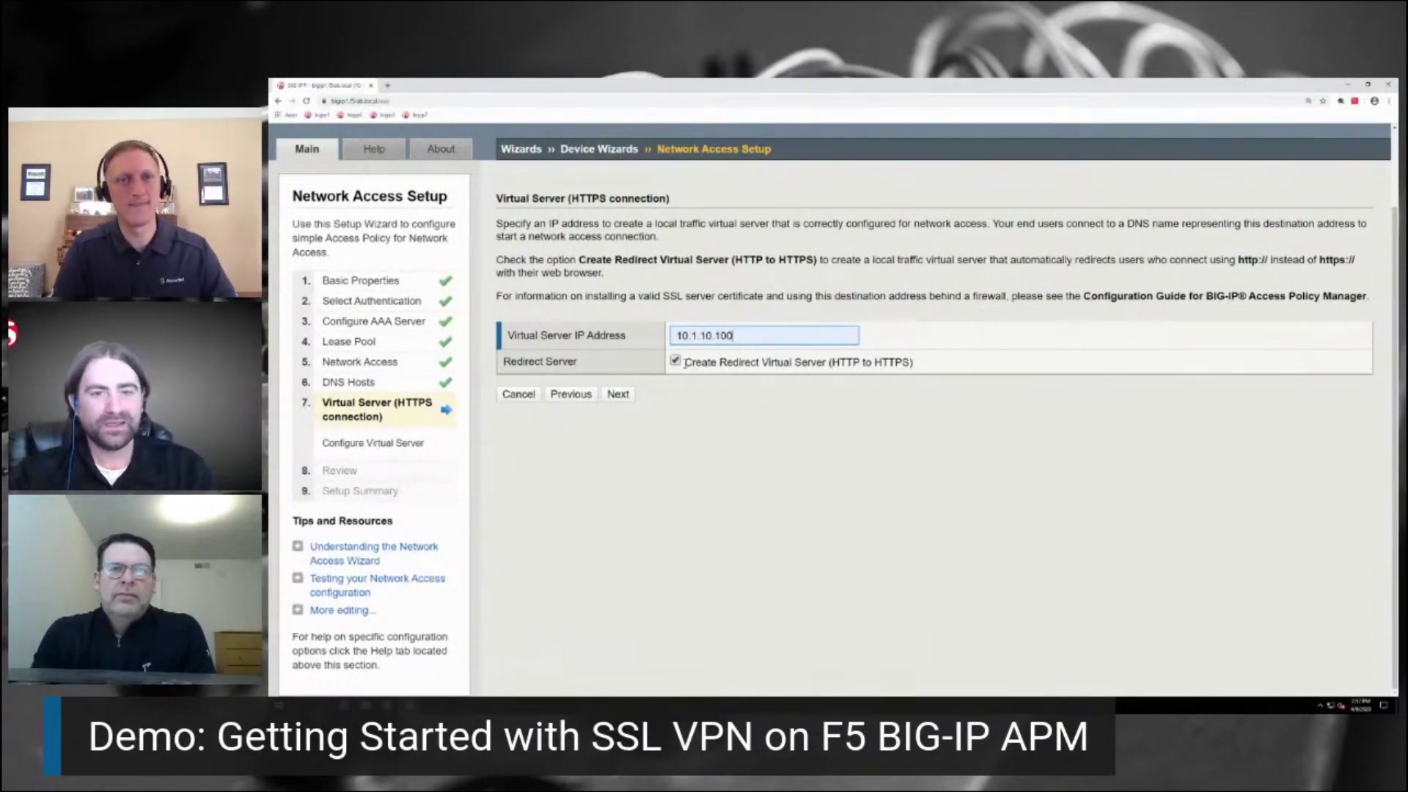
{"action": "left_click_drag", "start_coordinate": [518, 361], "coordinate": [581, 362]}
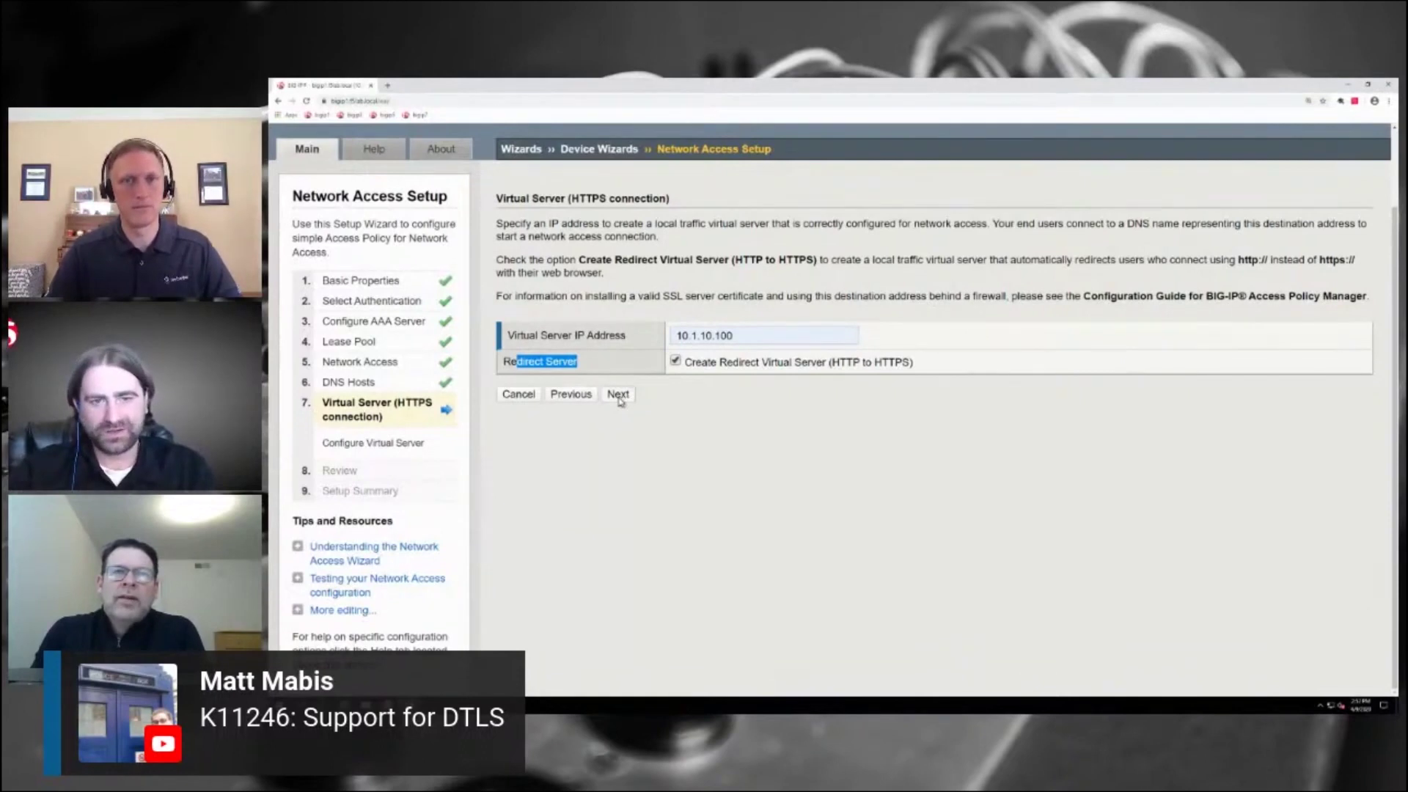
{"action": "left_click", "coordinate": [618, 396]}
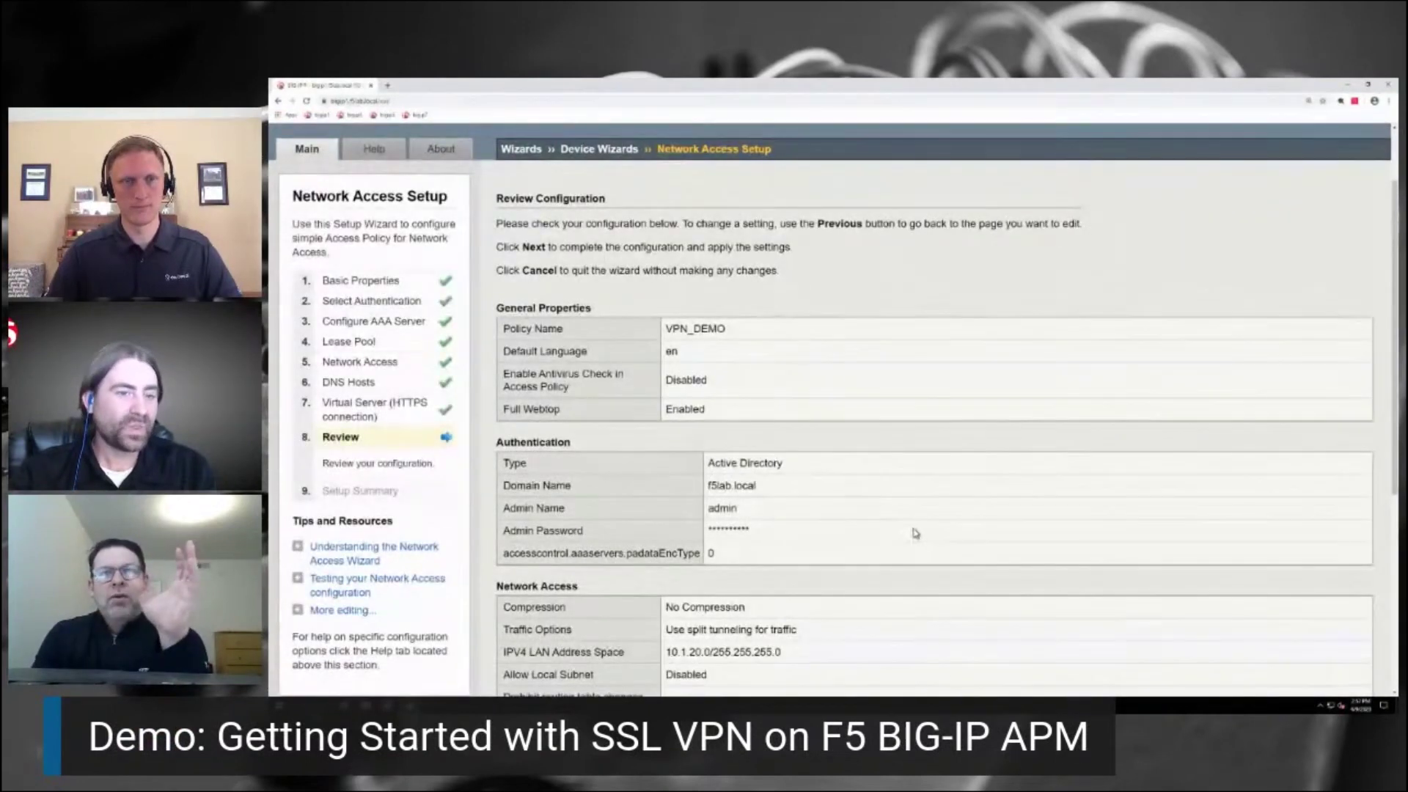
Look over the VPN_DEMO review page and apply the configuration.
{"action": "scroll", "coordinate": [917, 536], "scroll_direction": "down", "scroll_amount": 2}
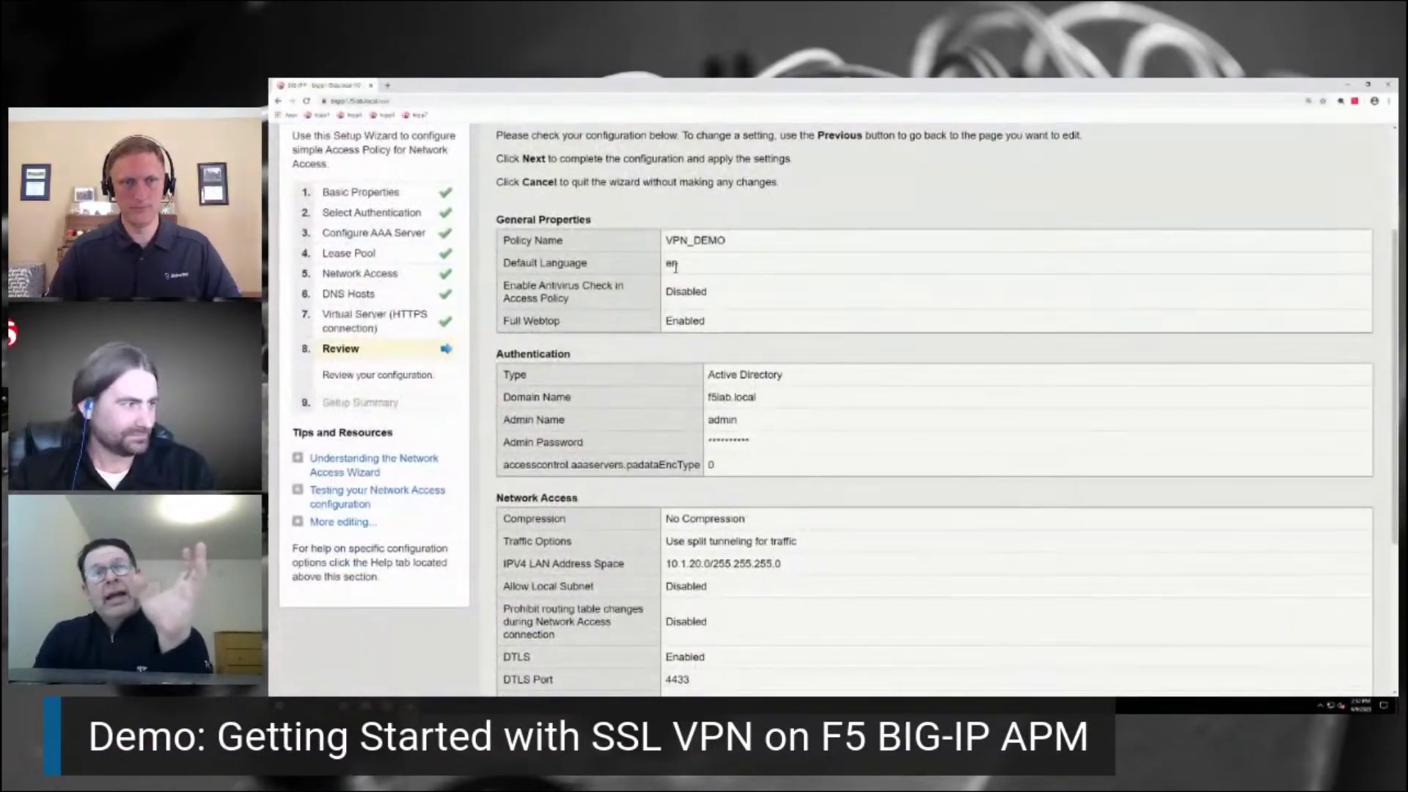
{"action": "scroll", "coordinate": [675, 269], "scroll_direction": "down", "scroll_amount": 1}
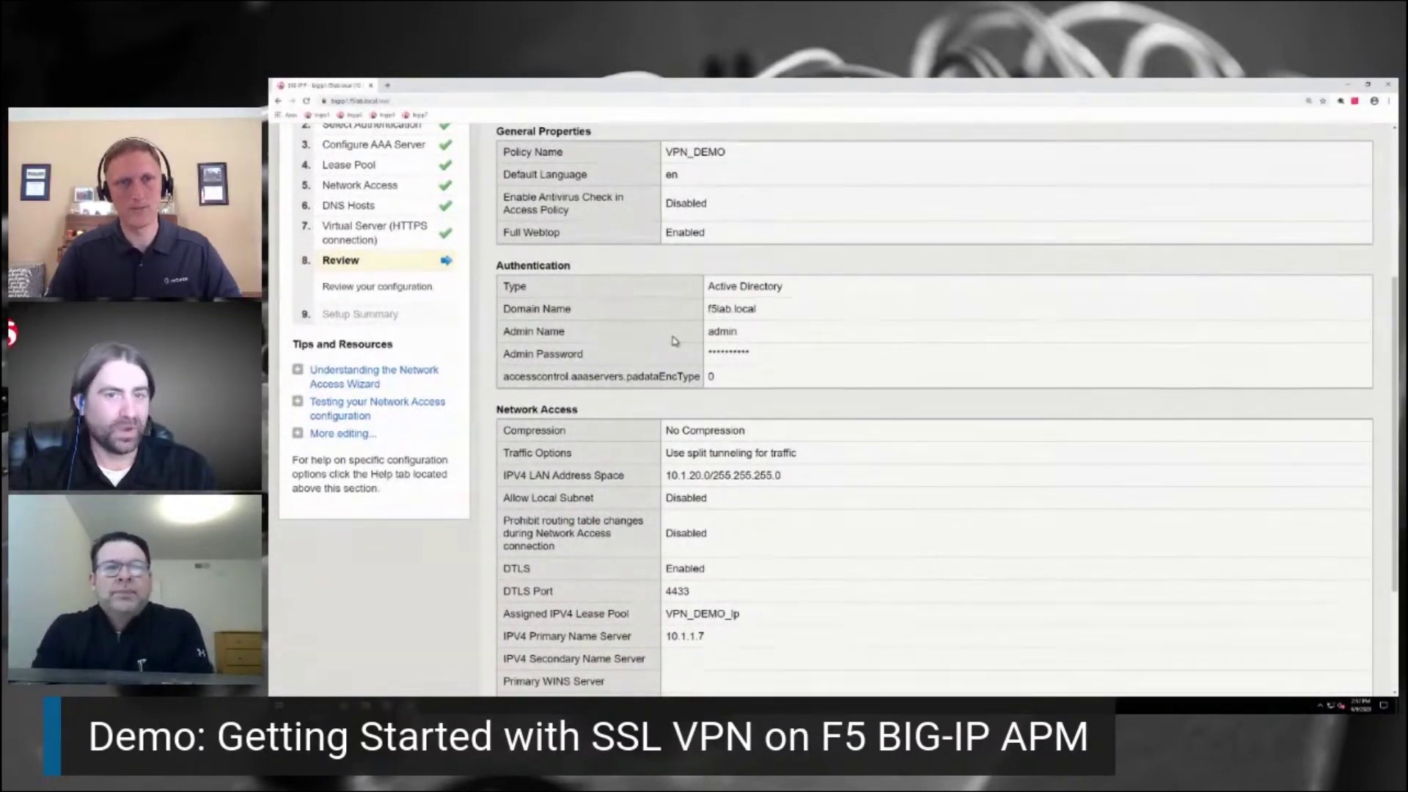
{"action": "scroll", "coordinate": [672, 339], "scroll_direction": "up", "scroll_amount": 1}
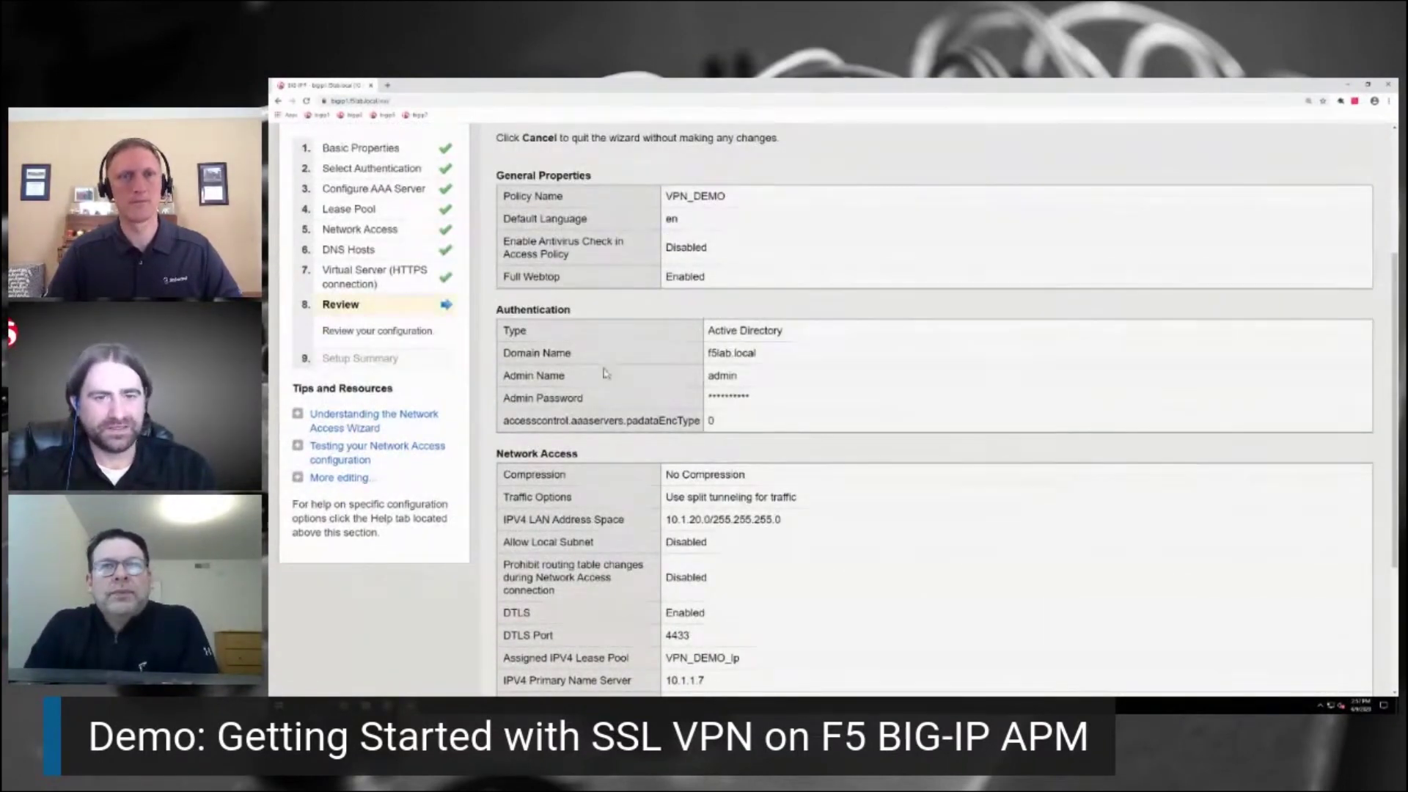
{"action": "scroll", "coordinate": [704, 488], "scroll_direction": "down", "scroll_amount": 5}
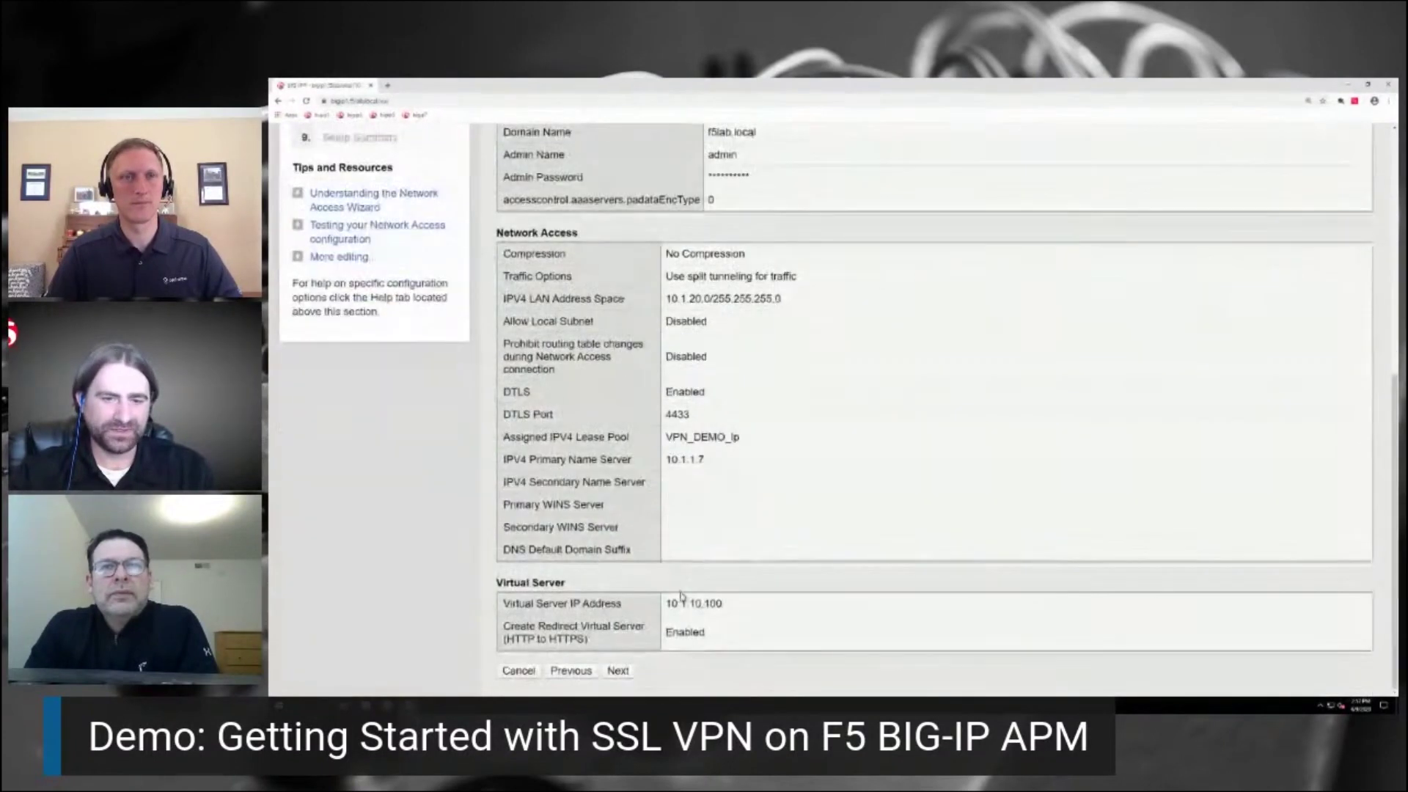
{"action": "left_click", "coordinate": [622, 672]}
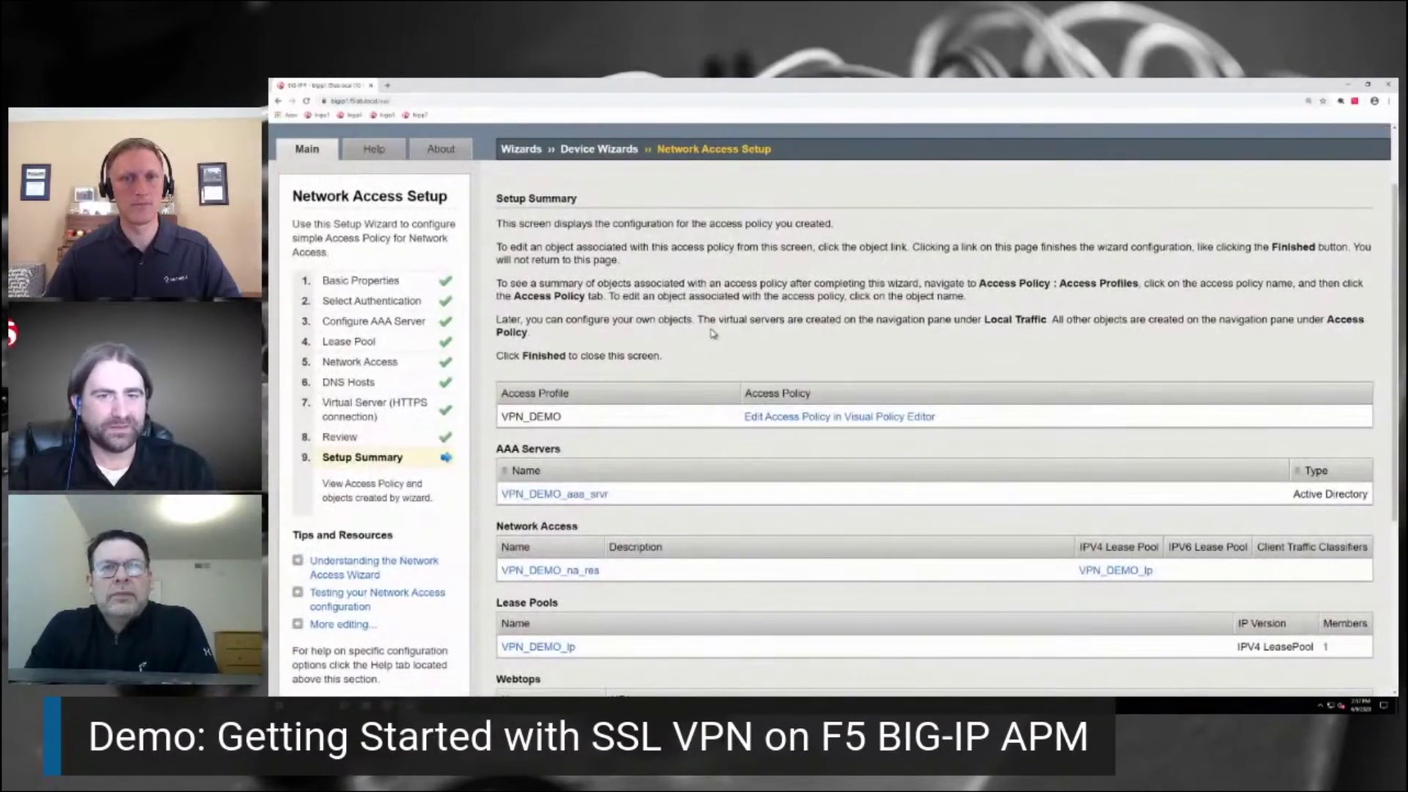
Finish the Network Access Setup wizard from the bottom of the setup summary.
{"action": "scroll", "coordinate": [668, 323], "scroll_direction": "down", "scroll_amount": 3}
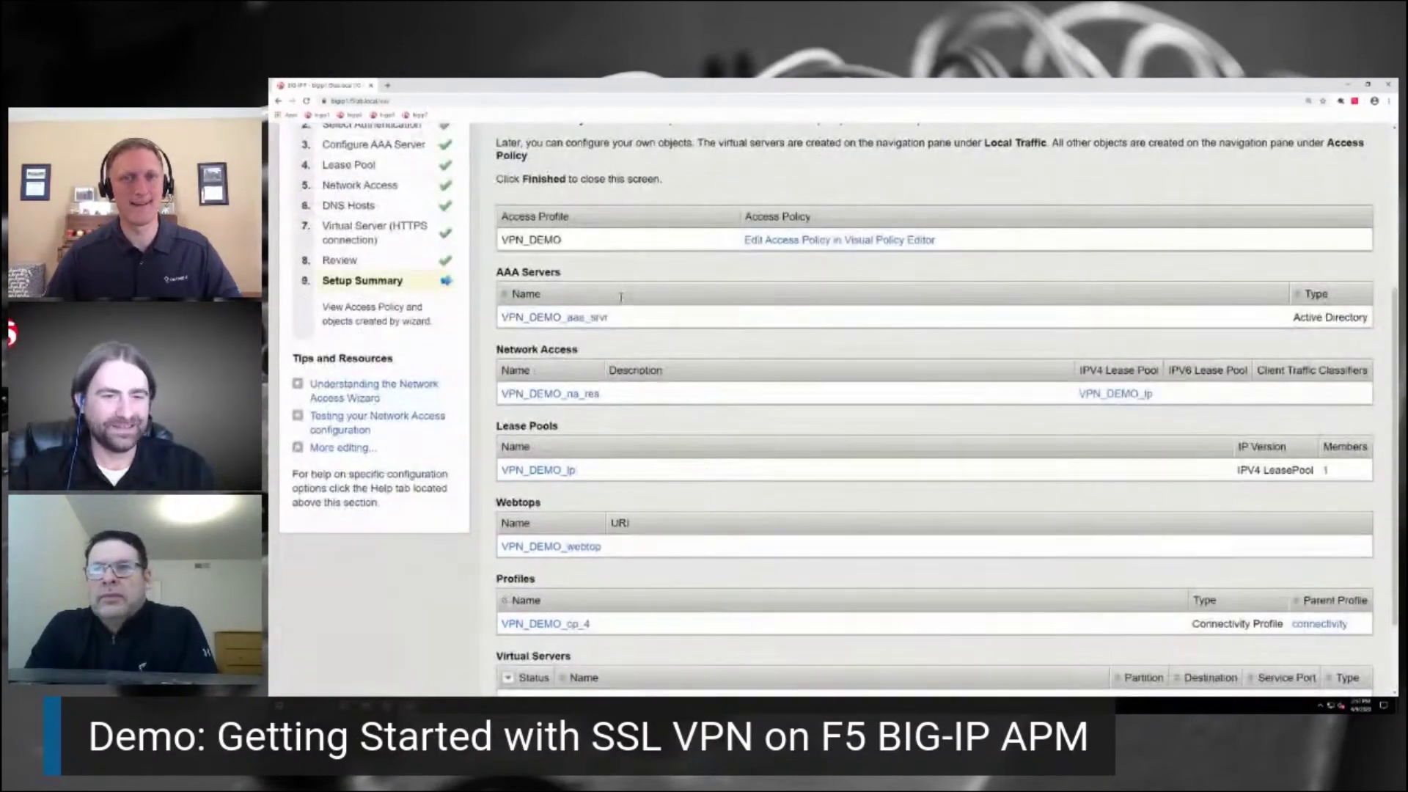
{"action": "scroll", "coordinate": [631, 503], "scroll_direction": "down", "scroll_amount": 2}
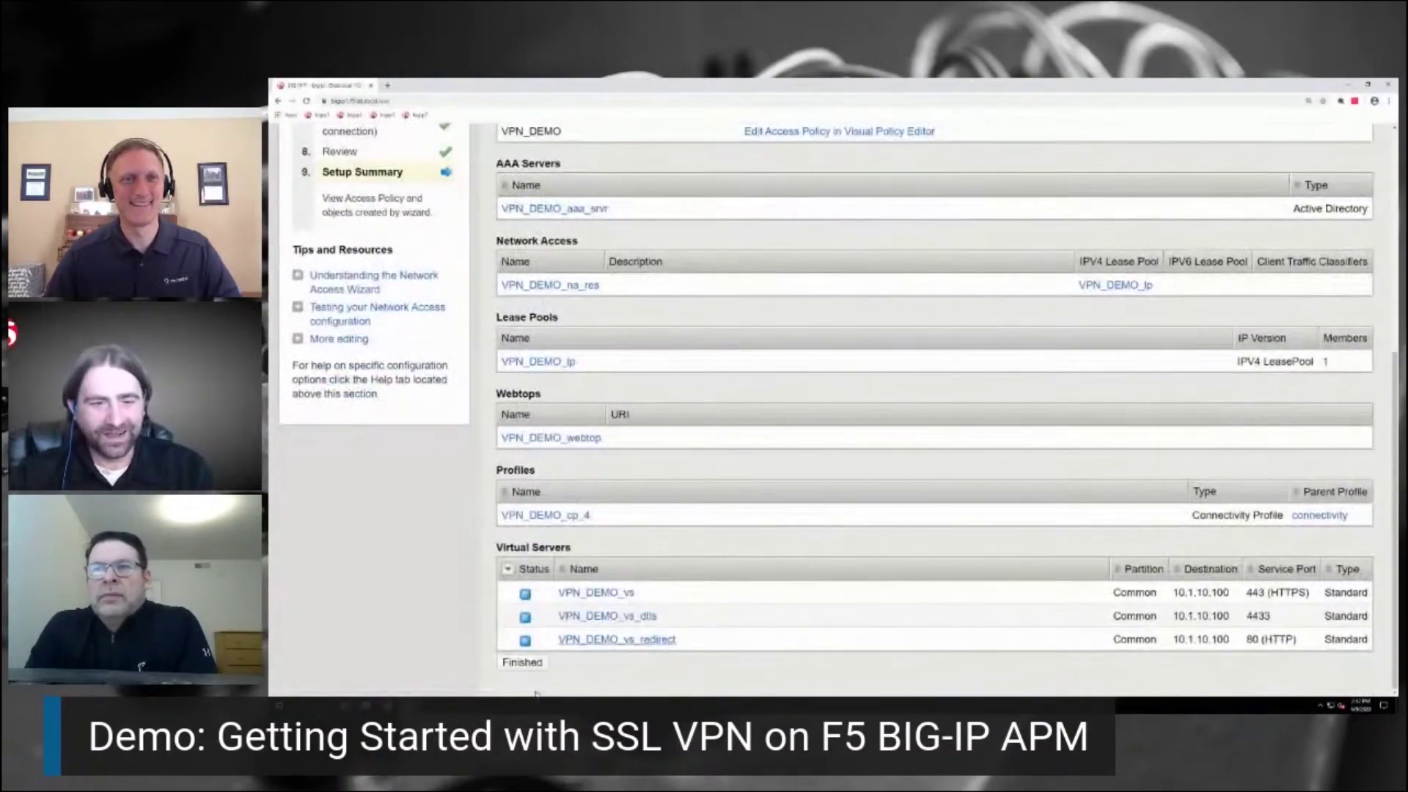
{"action": "left_click", "coordinate": [525, 664]}
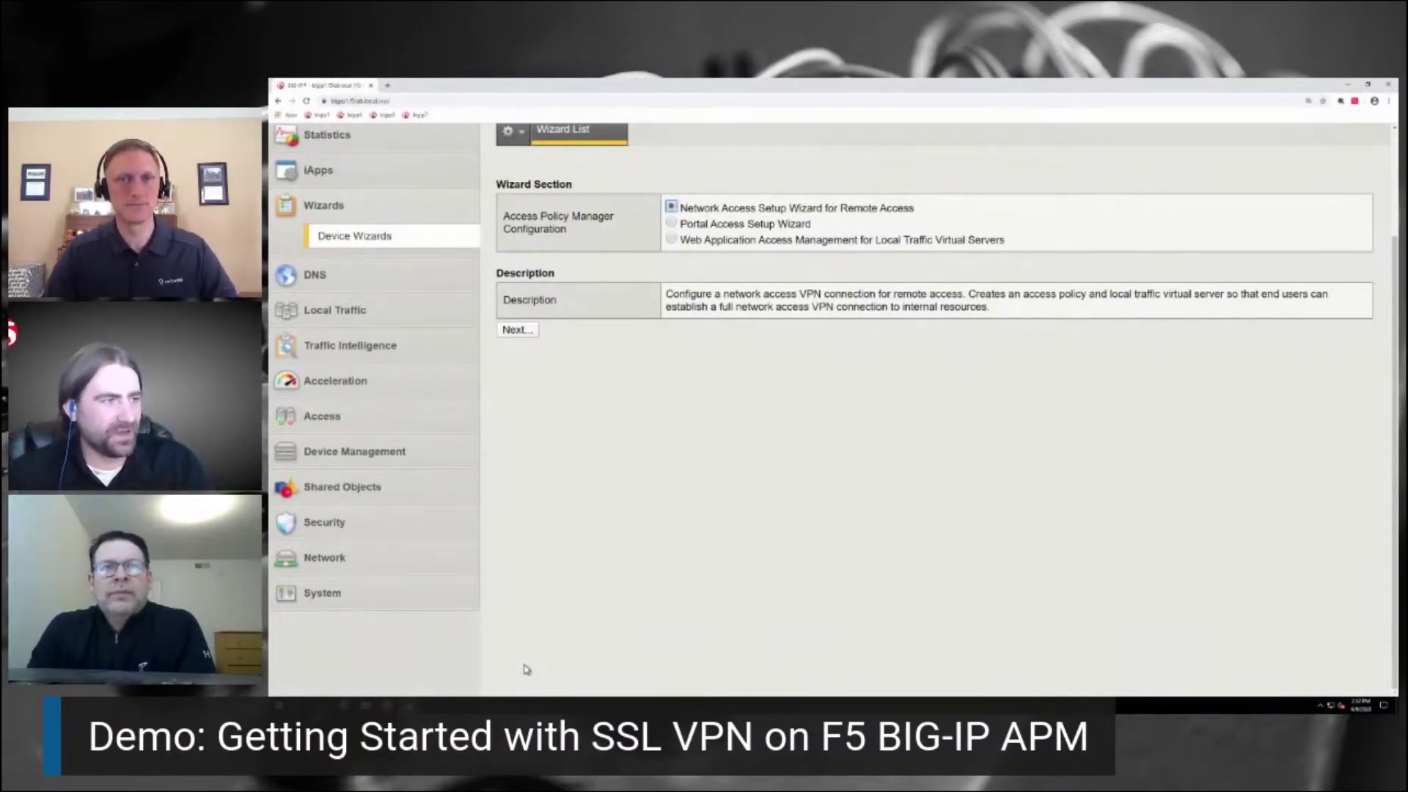
Load the vpn.acme.com logon page in a new browser tab.
{"action": "left_click", "coordinate": [388, 86]}
{"action": "type", "text": "vpn"}
{"action": "key", "text": "Return"}
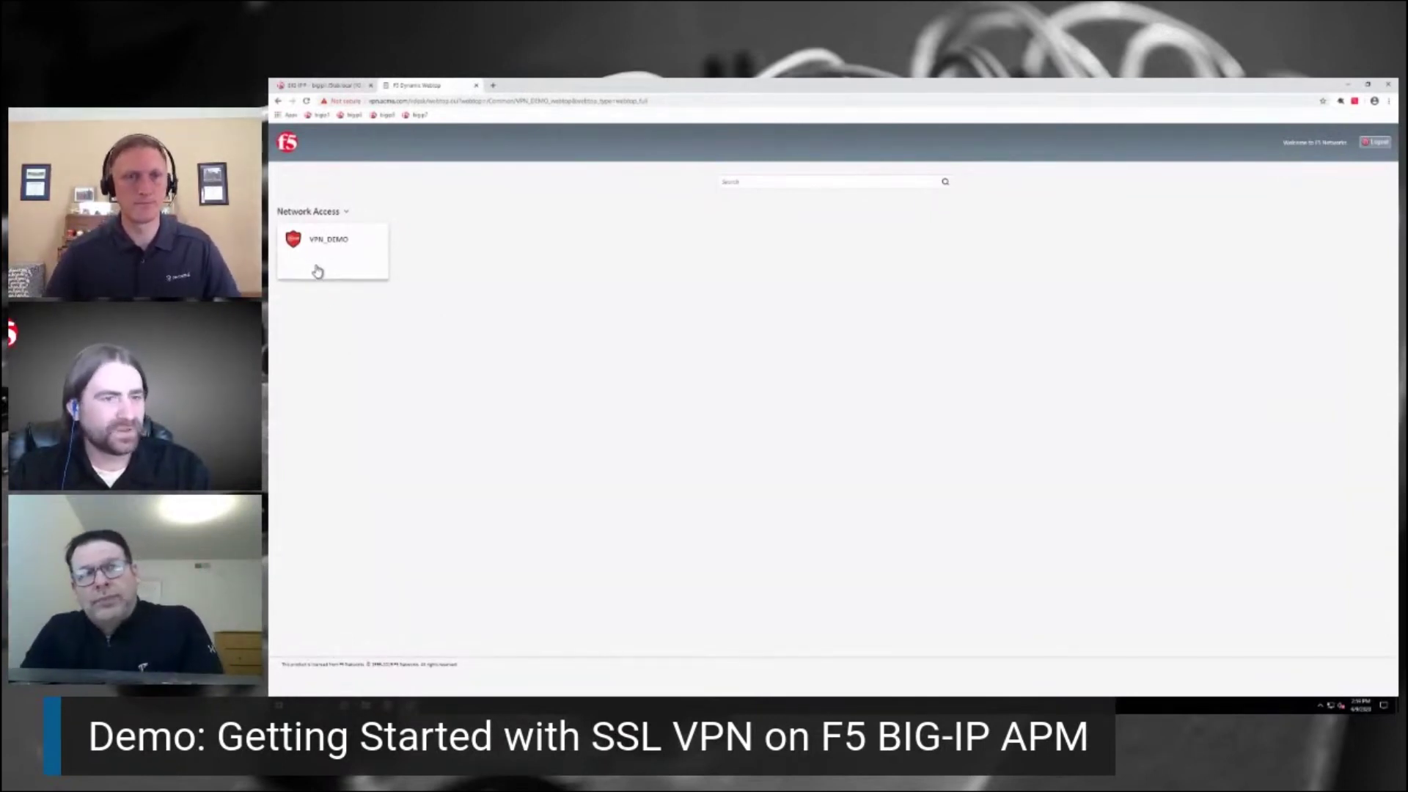
Launch VPN_DEMO in the F5 VPN client, accepting both certificate warnings.
{"action": "left_click", "coordinate": [343, 259]}
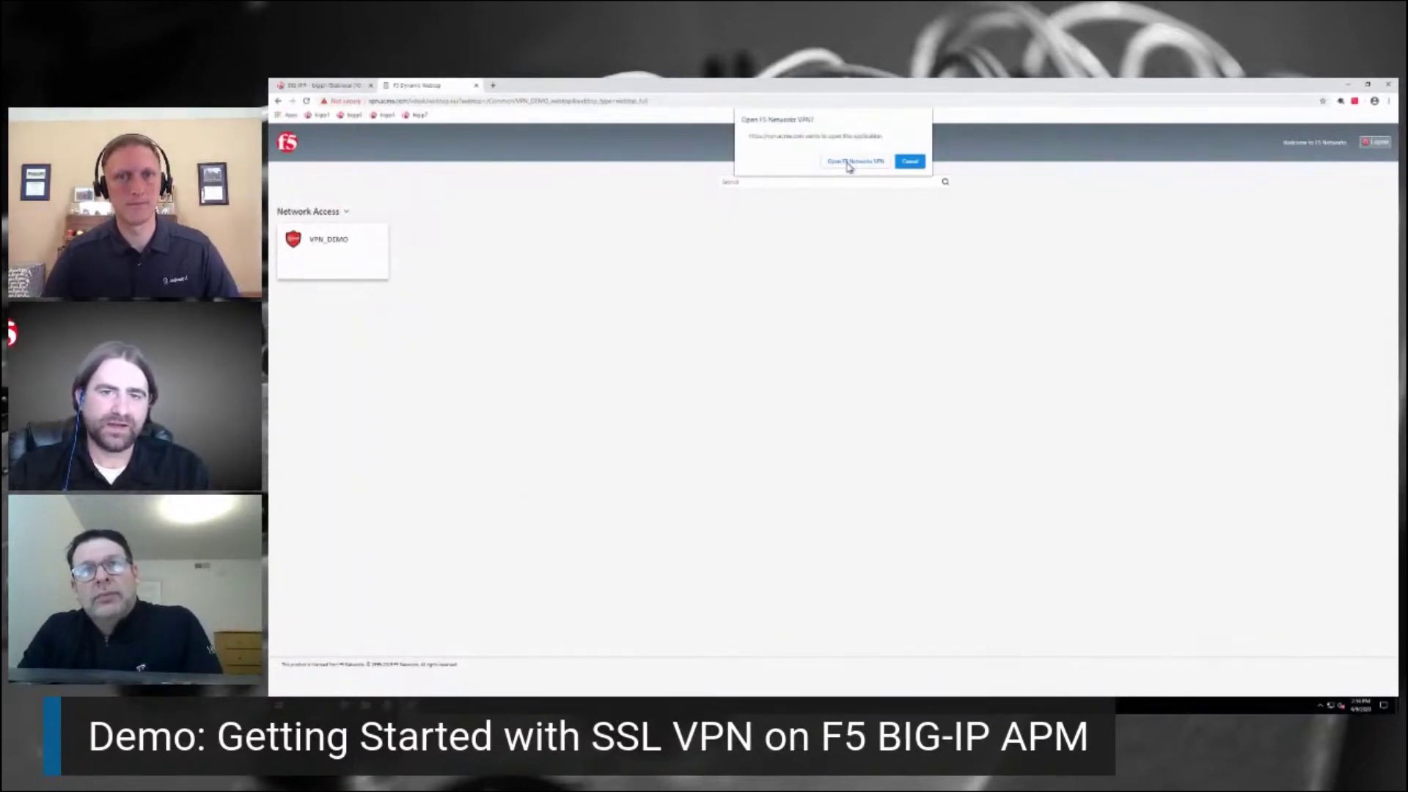
{"action": "left_click", "coordinate": [849, 162]}
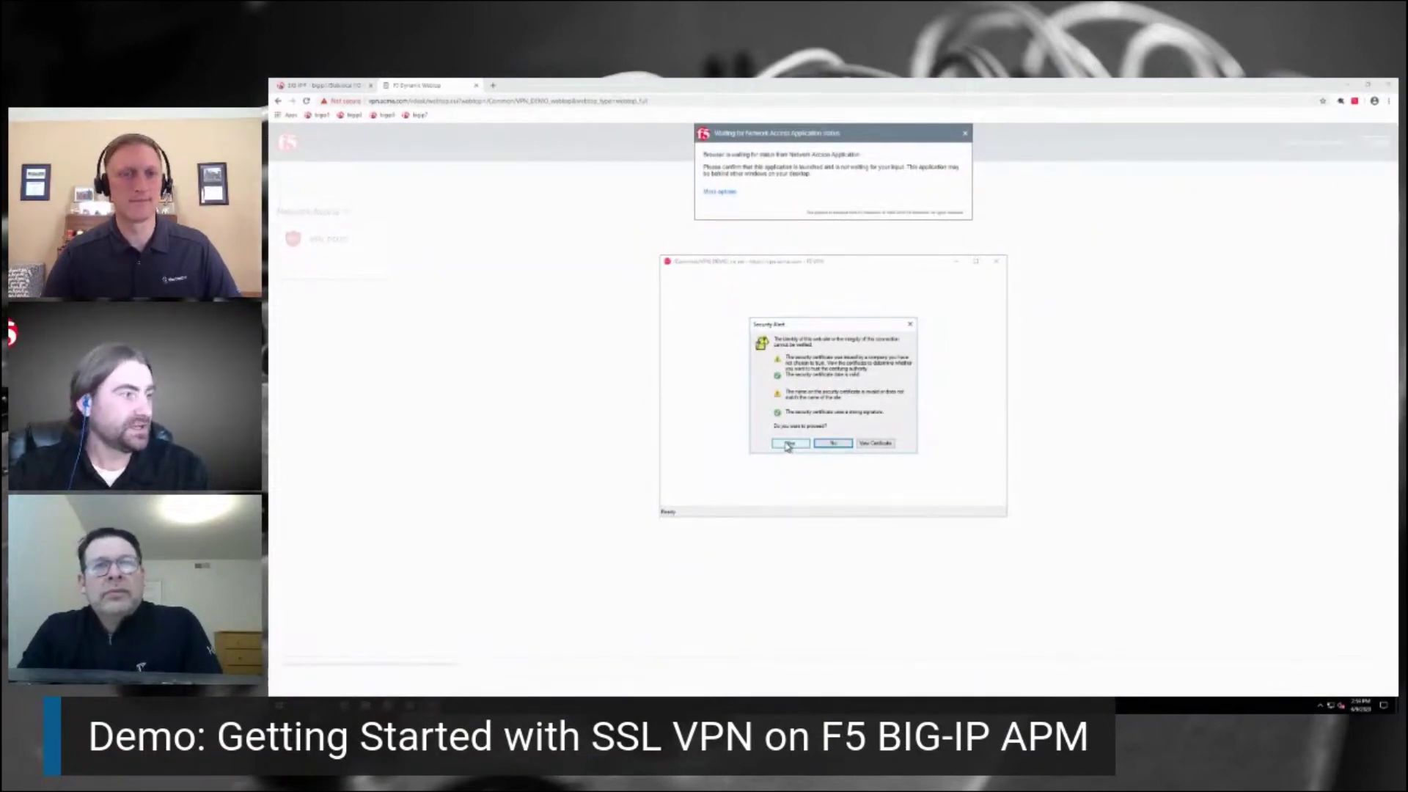
{"action": "left_click", "coordinate": [787, 445]}
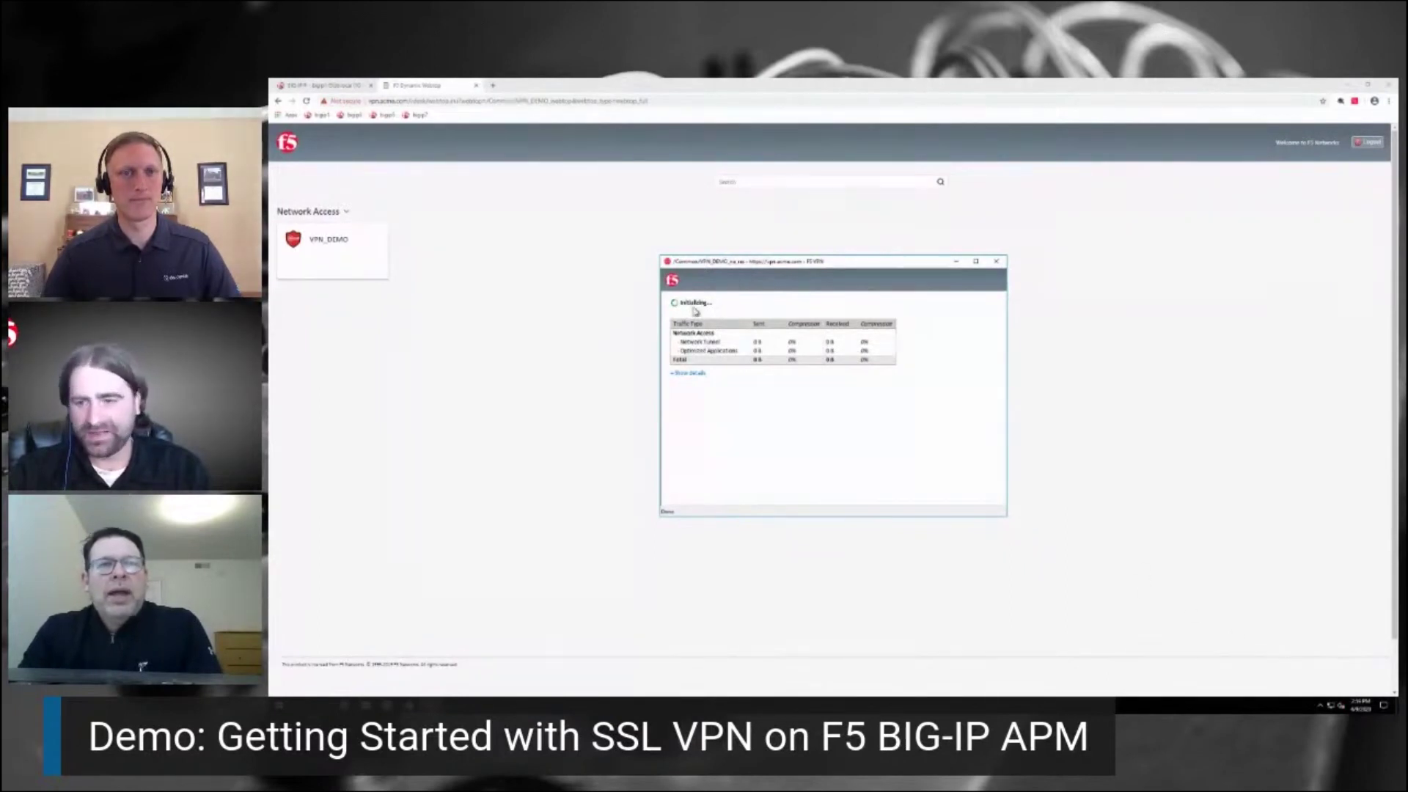
{"action": "left_click", "coordinate": [1320, 707]}
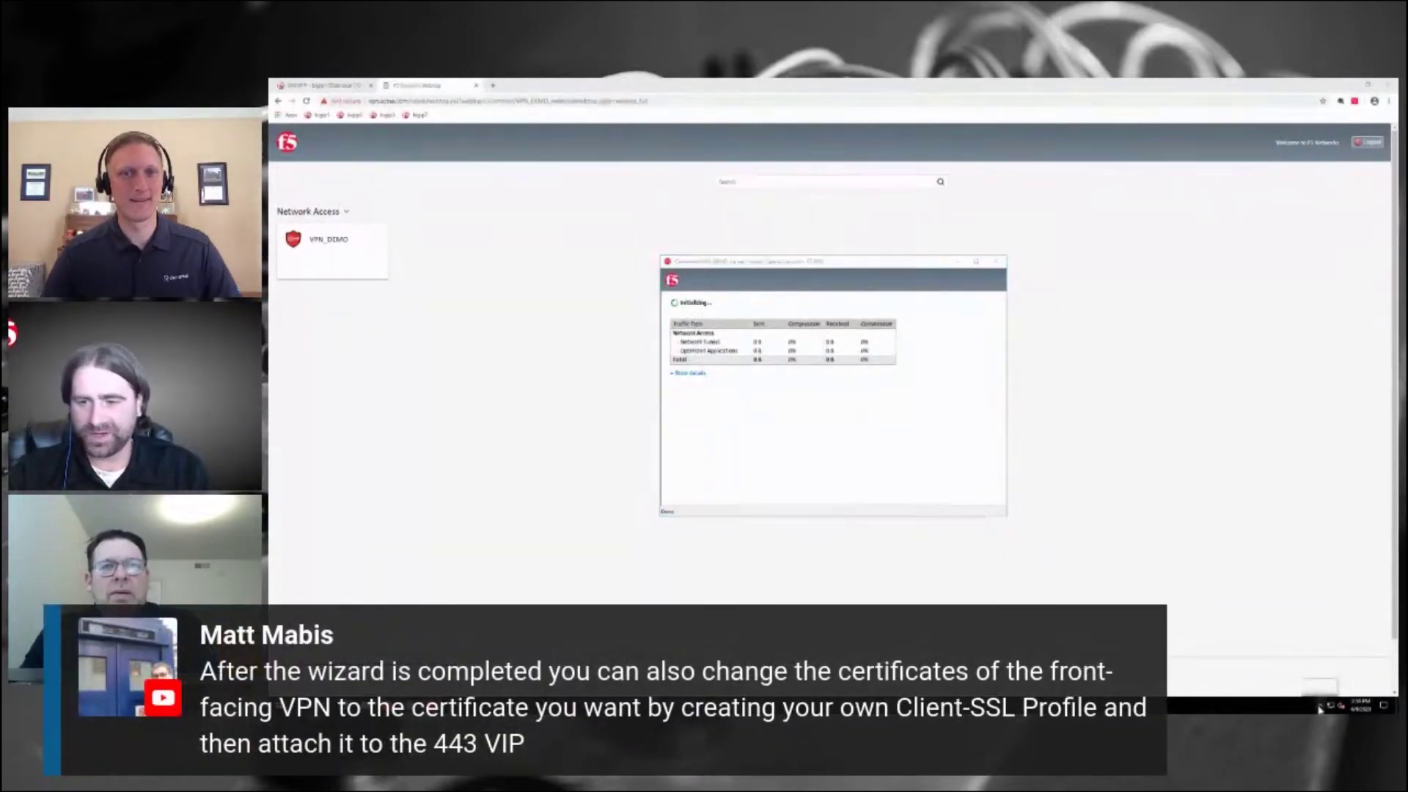
{"action": "right_click", "coordinate": [1313, 690]}
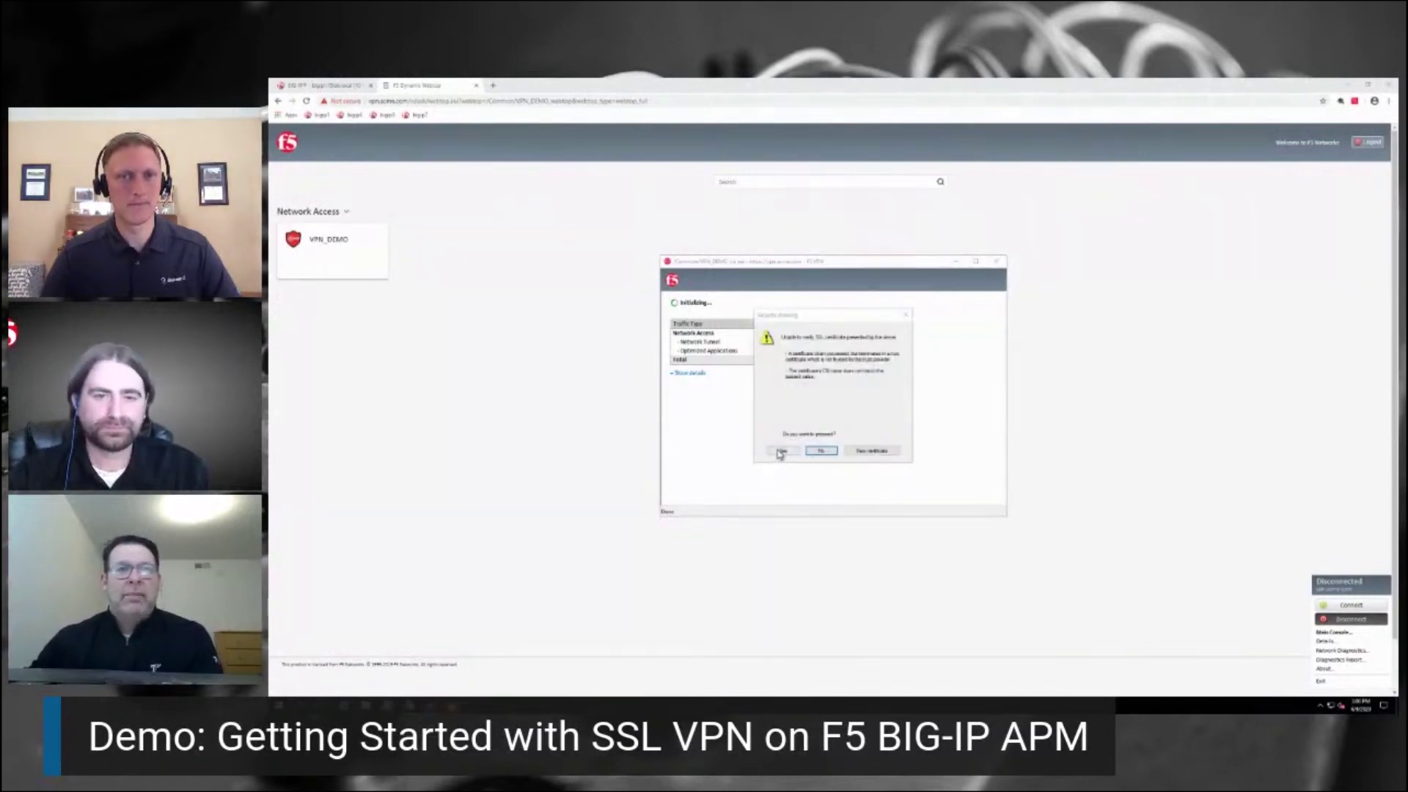
{"action": "left_click", "coordinate": [781, 450]}
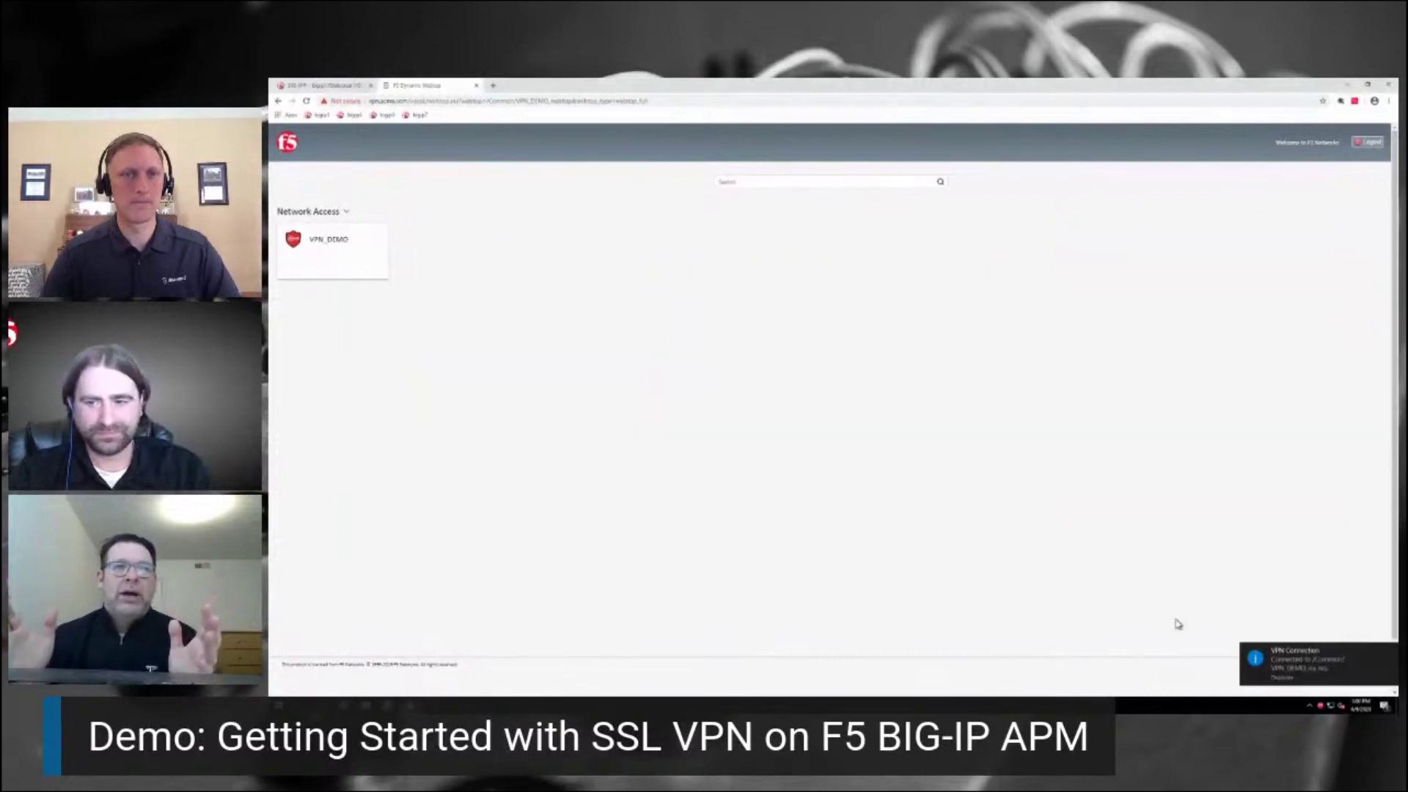
{"action": "left_click", "coordinate": [1392, 654]}
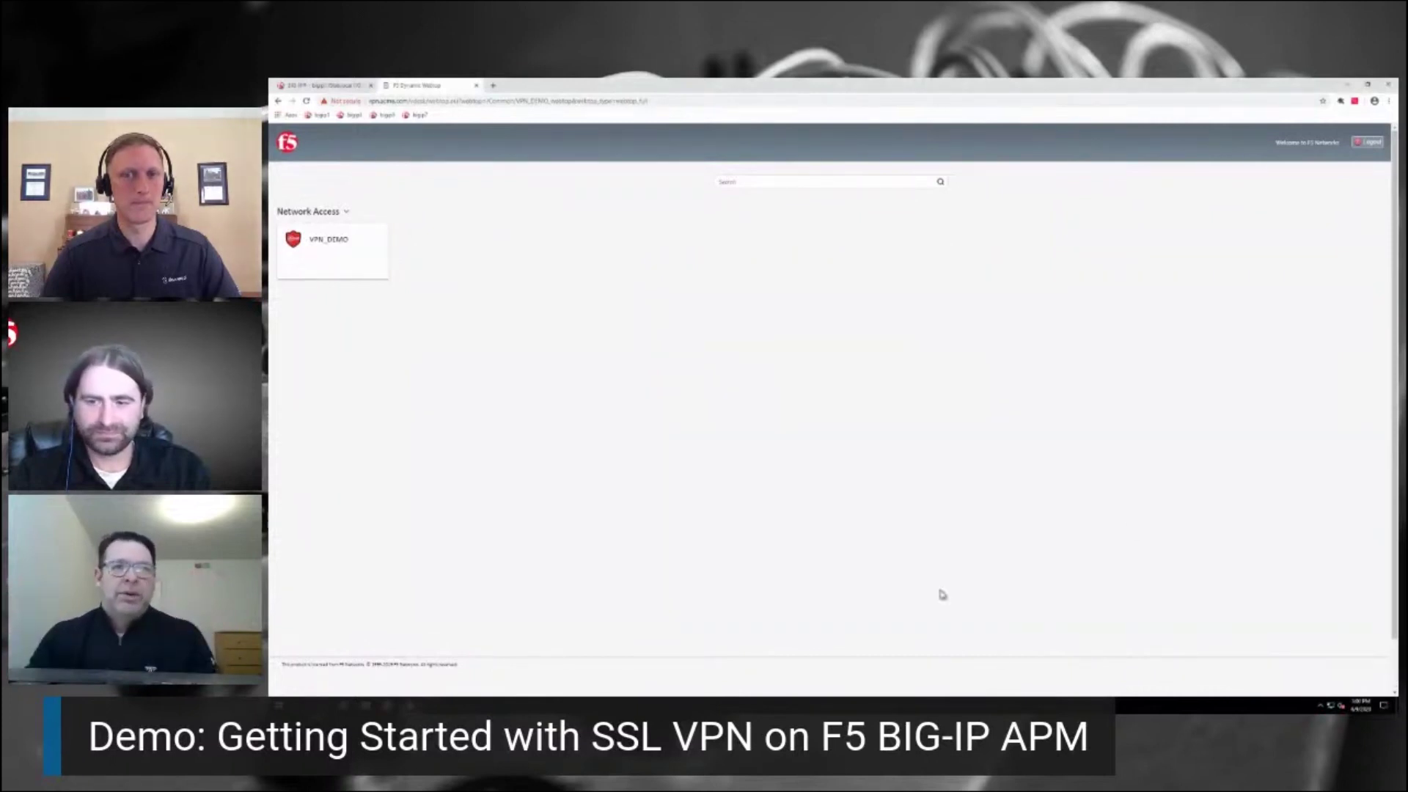
{"action": "left_click", "coordinate": [1320, 705]}
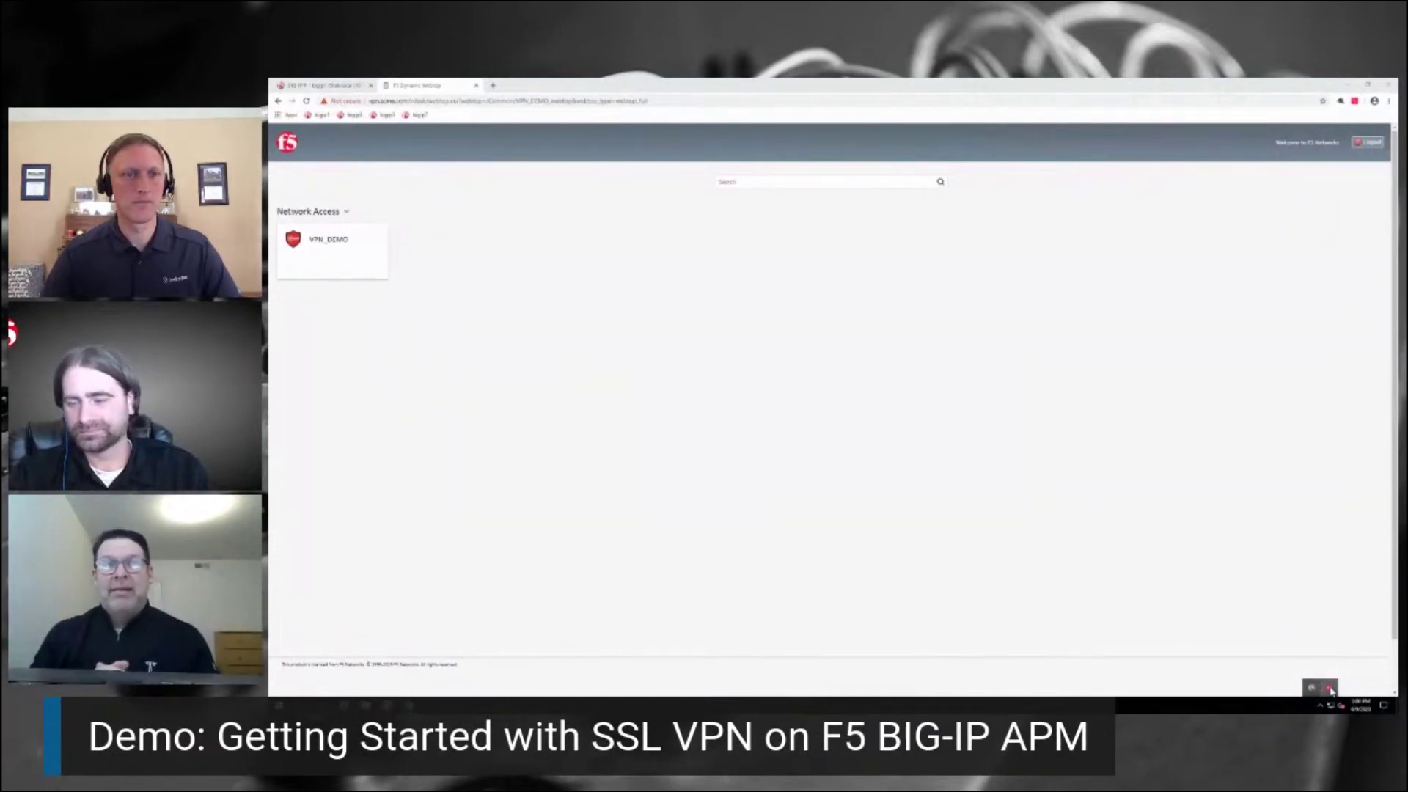
{"action": "double_click", "coordinate": [1331, 689]}
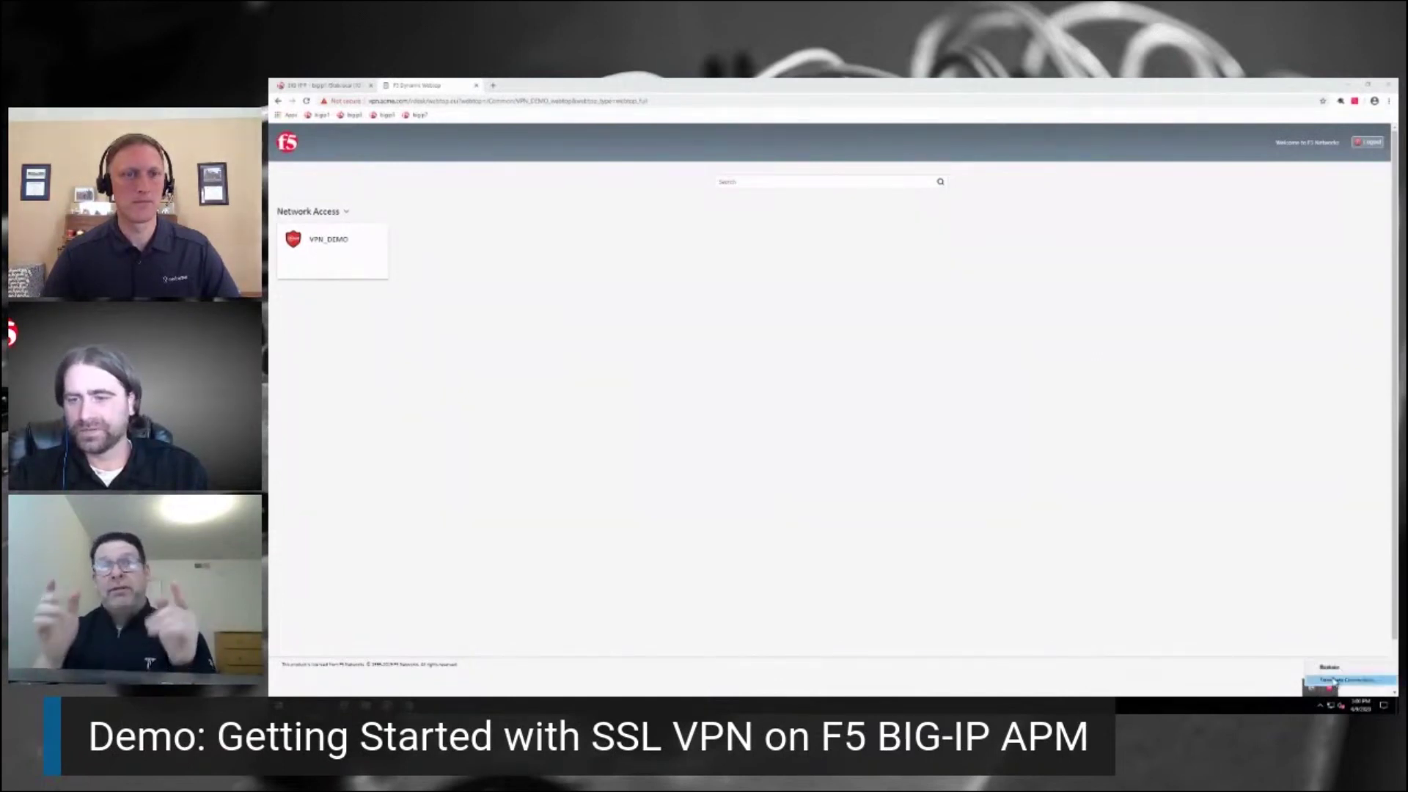
{"action": "left_click", "coordinate": [1325, 677]}
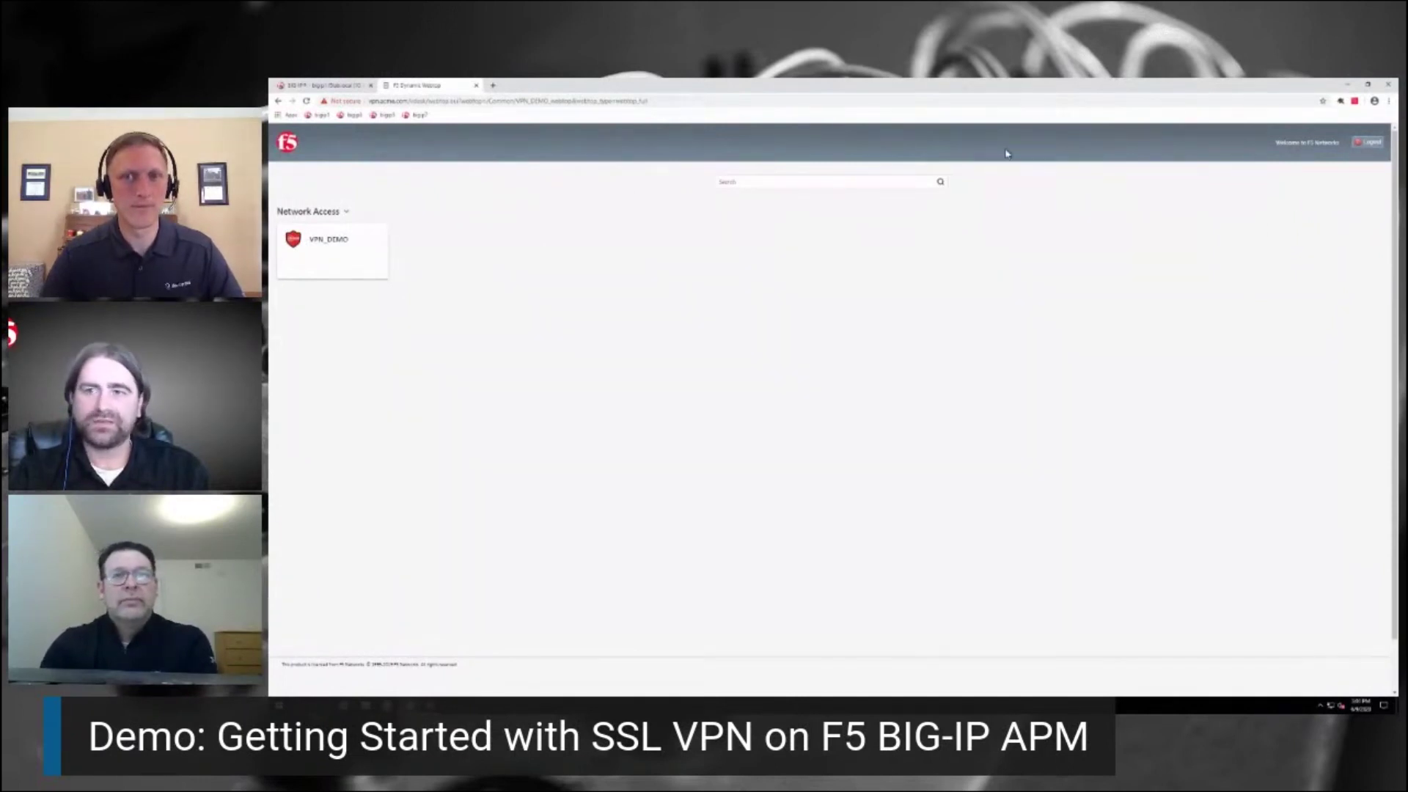
Log out of the webtop and reload the BIG-IP configuration tab.
{"action": "left_click", "coordinate": [1370, 142]}
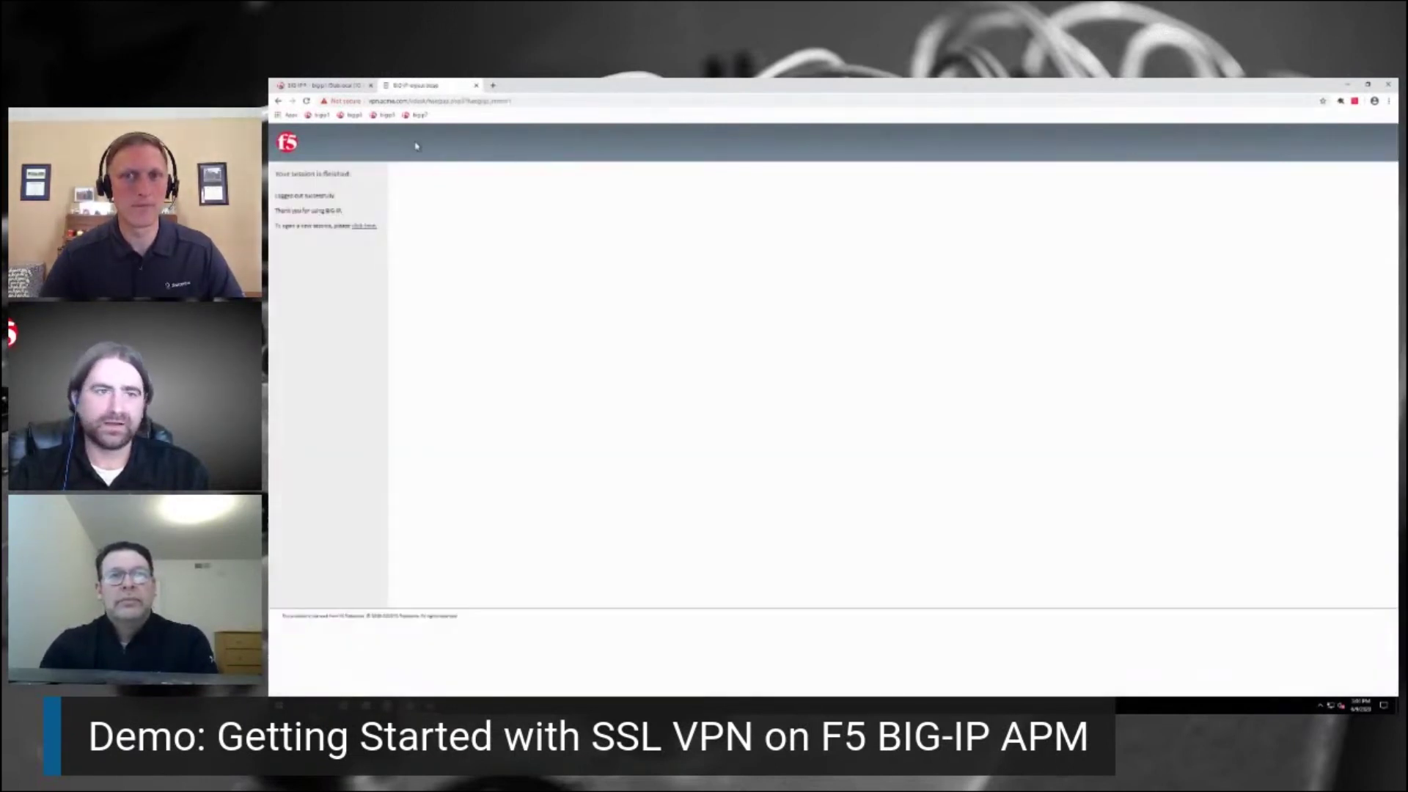
{"action": "left_click", "coordinate": [323, 87]}
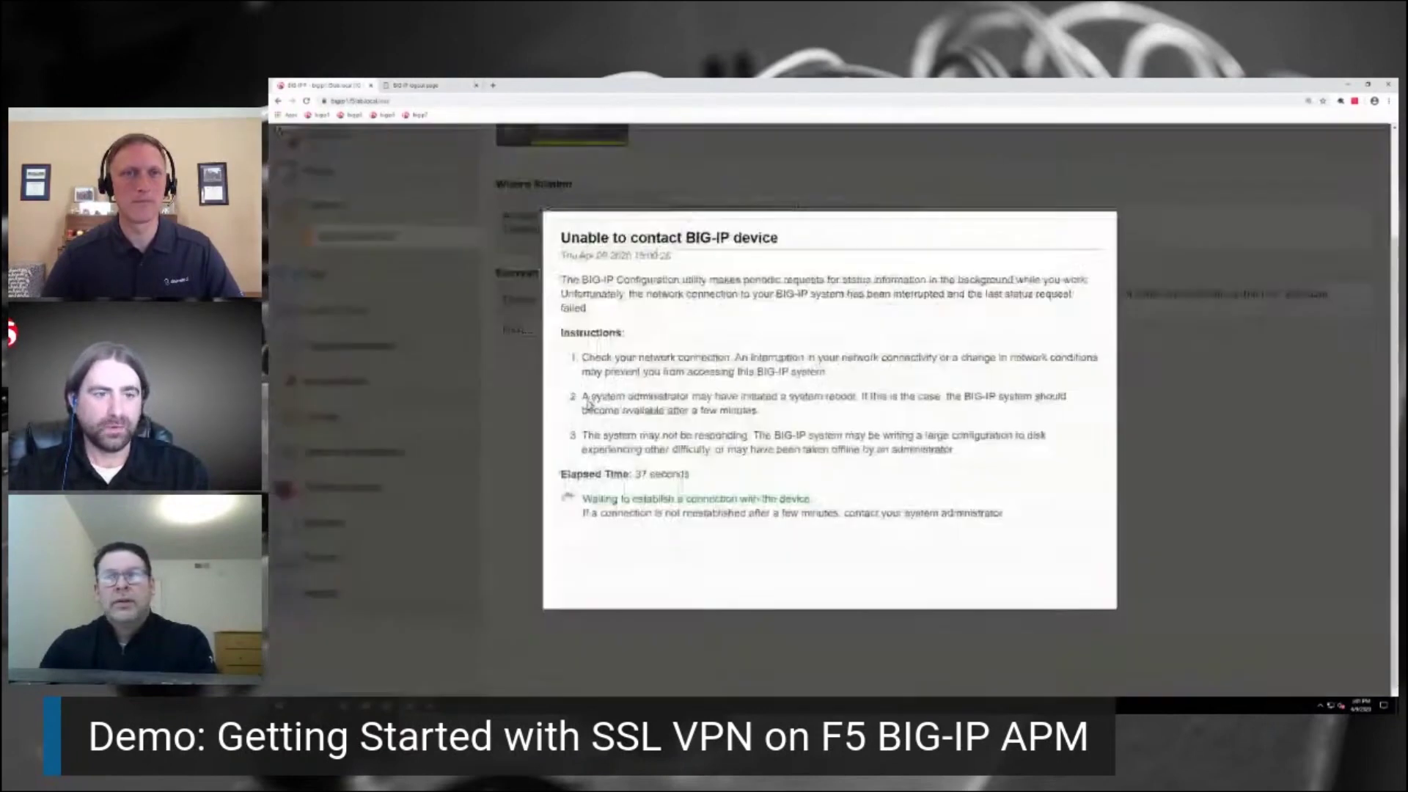
{"action": "left_click", "coordinate": [307, 103]}
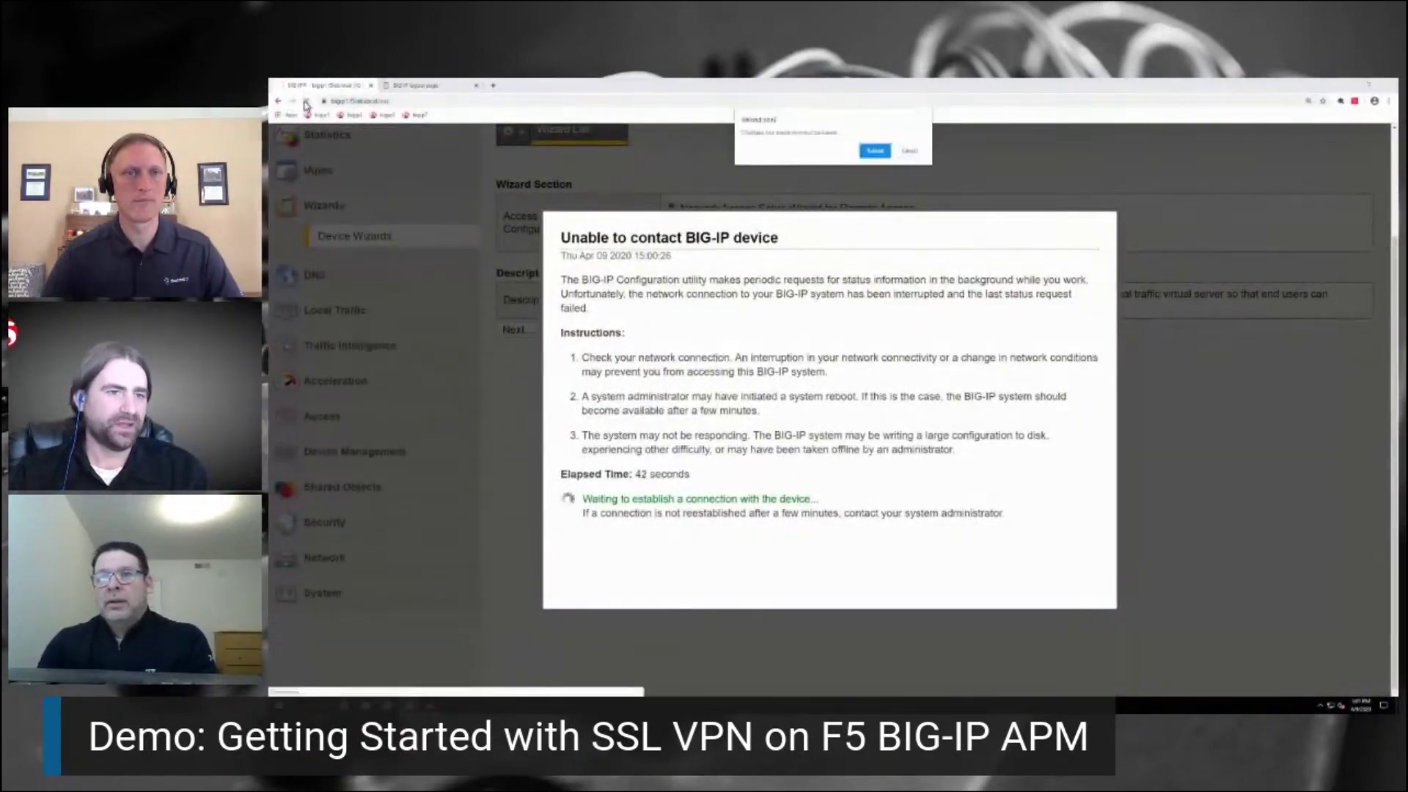
{"action": "left_click", "coordinate": [873, 151]}
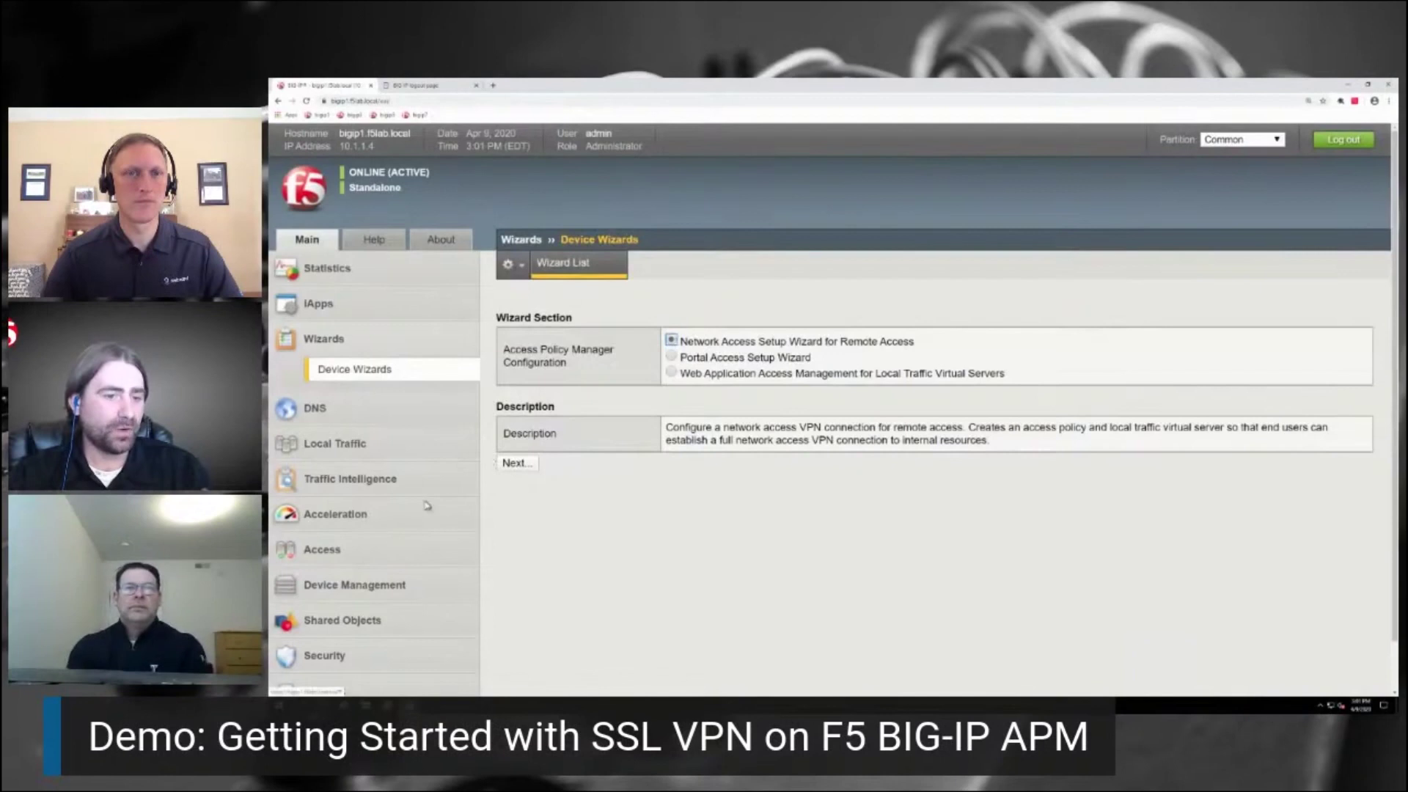
Open the VPN_DEMO access policy from Access Profiles in the Visual Policy Editor.
{"action": "left_click", "coordinate": [367, 558]}
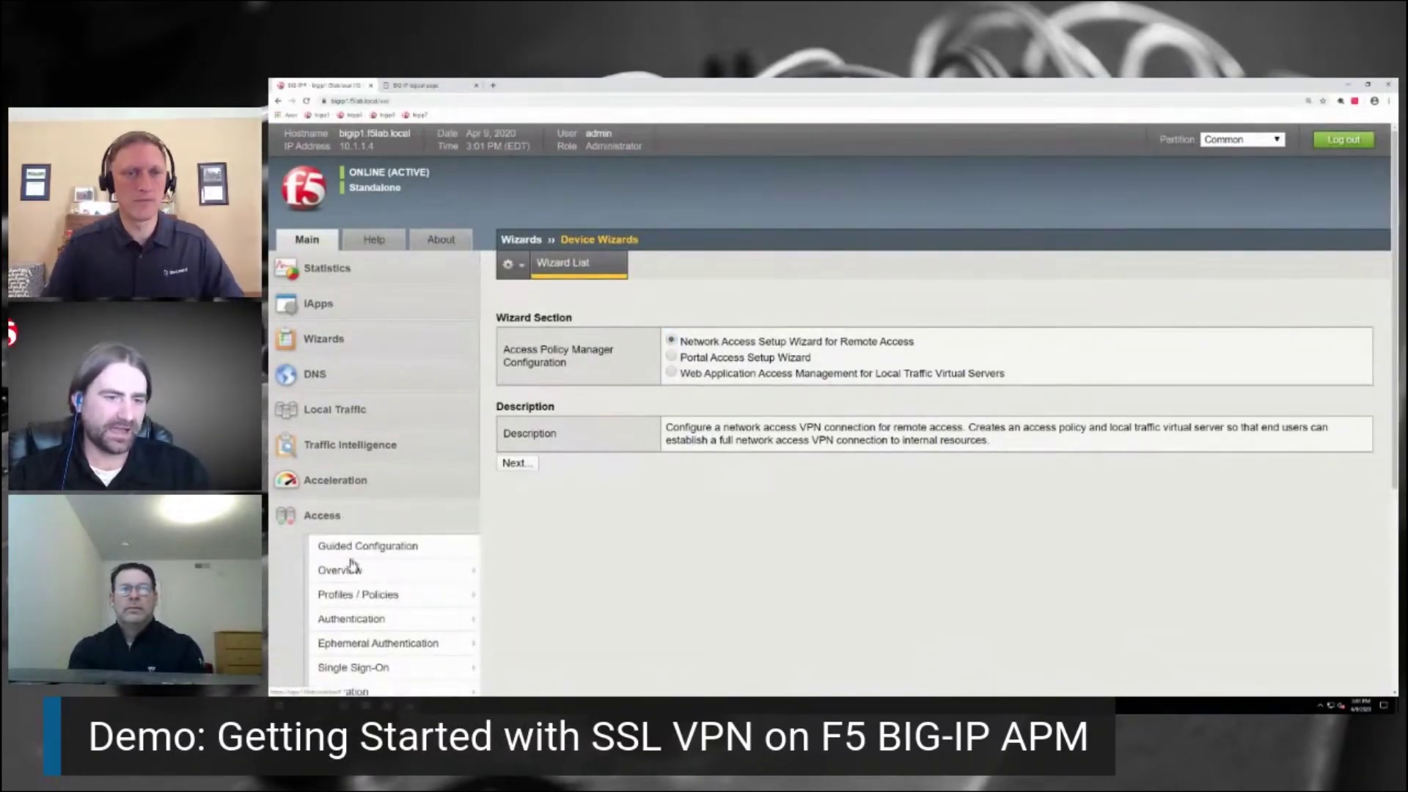
{"action": "mouse_move", "coordinate": [352, 594]}
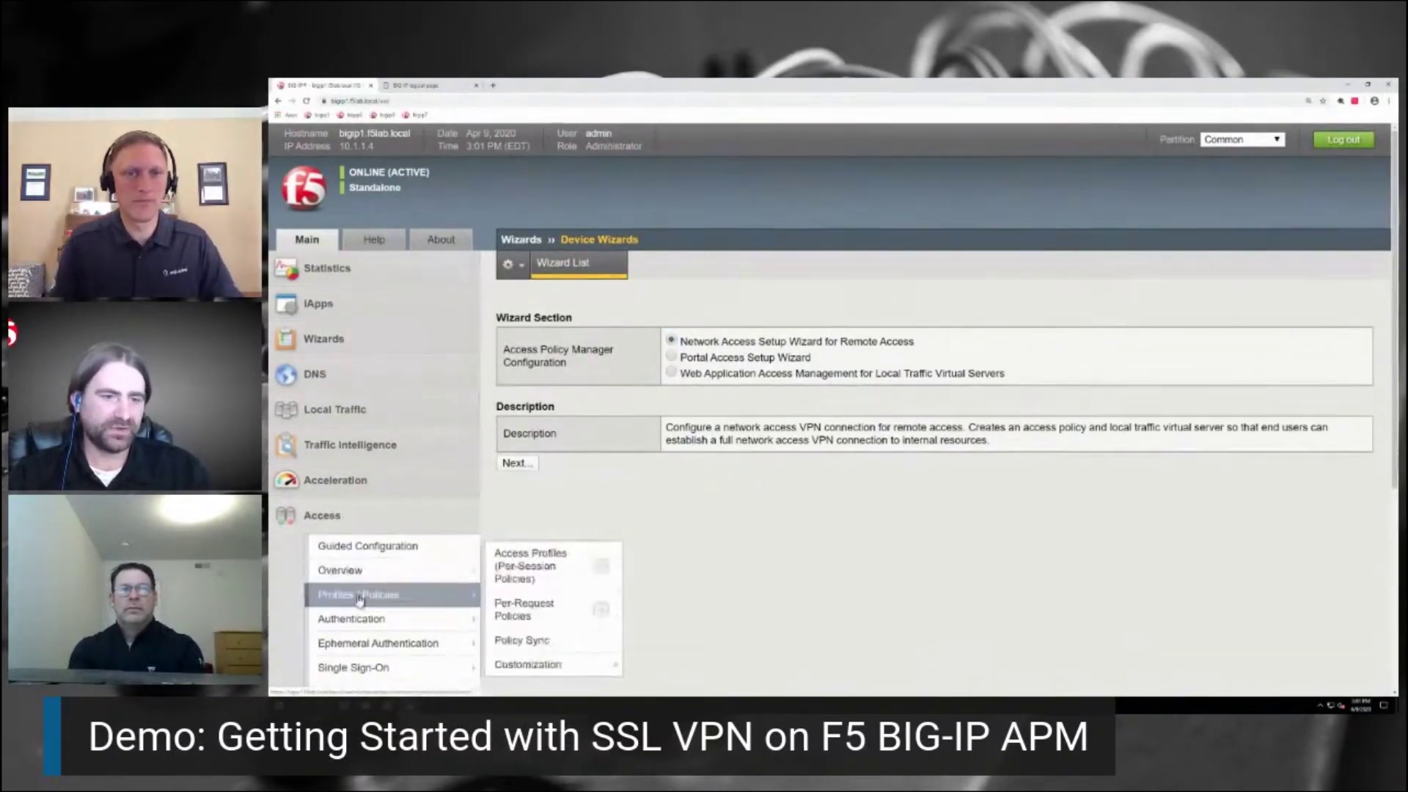
{"action": "left_click", "coordinate": [532, 574]}
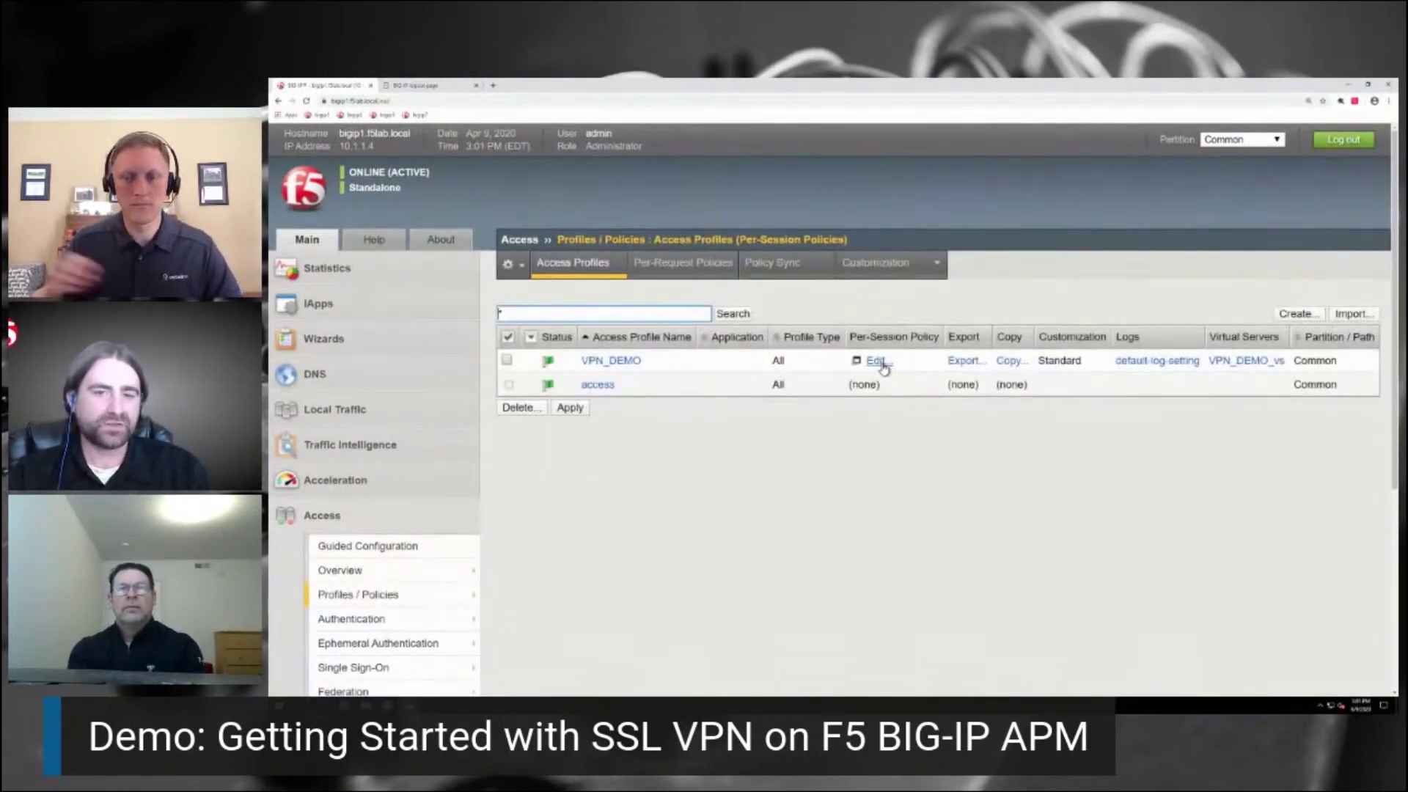
{"action": "left_click", "coordinate": [881, 365]}
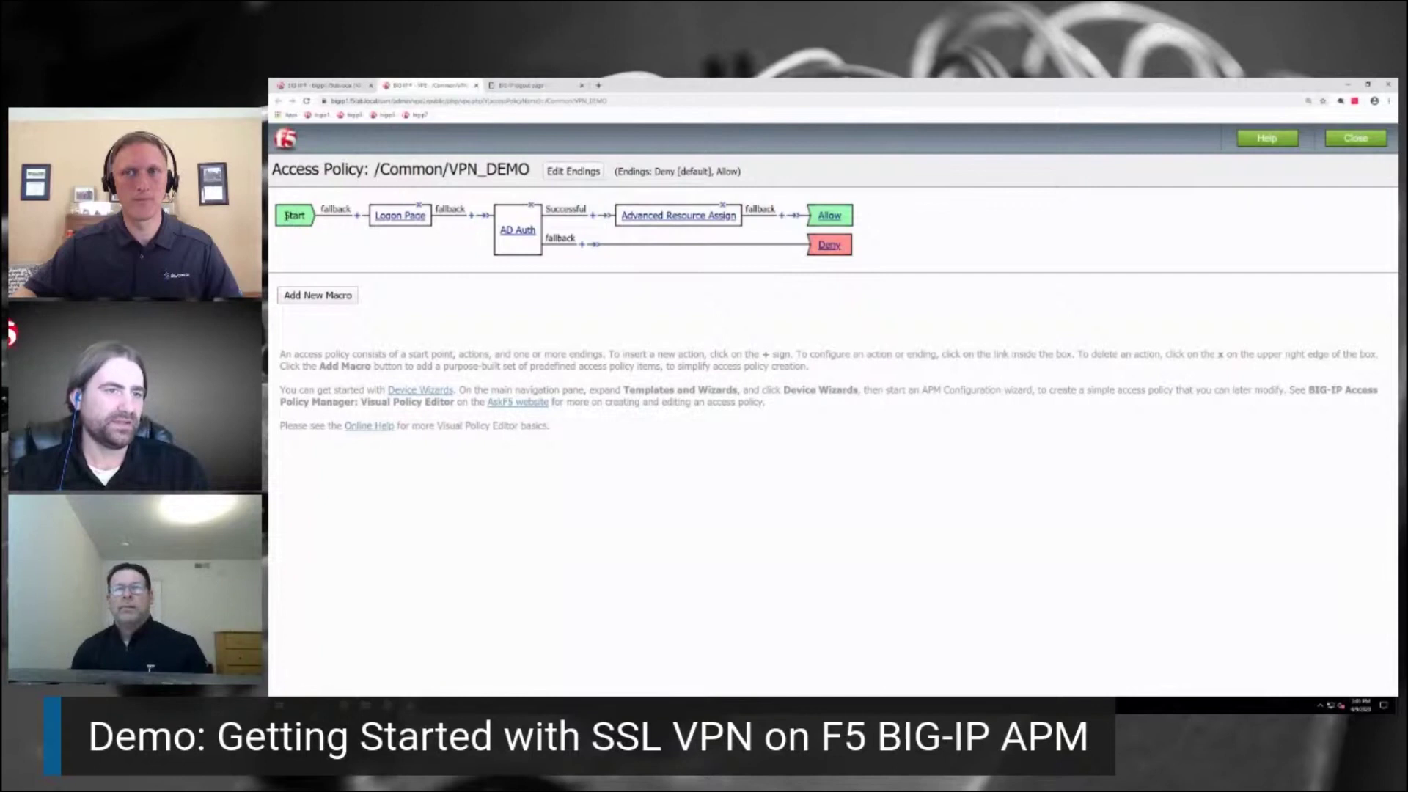
Start inserting a new policy item on the Start-to-Logon Page branch.
{"action": "double_click", "coordinate": [303, 215]}
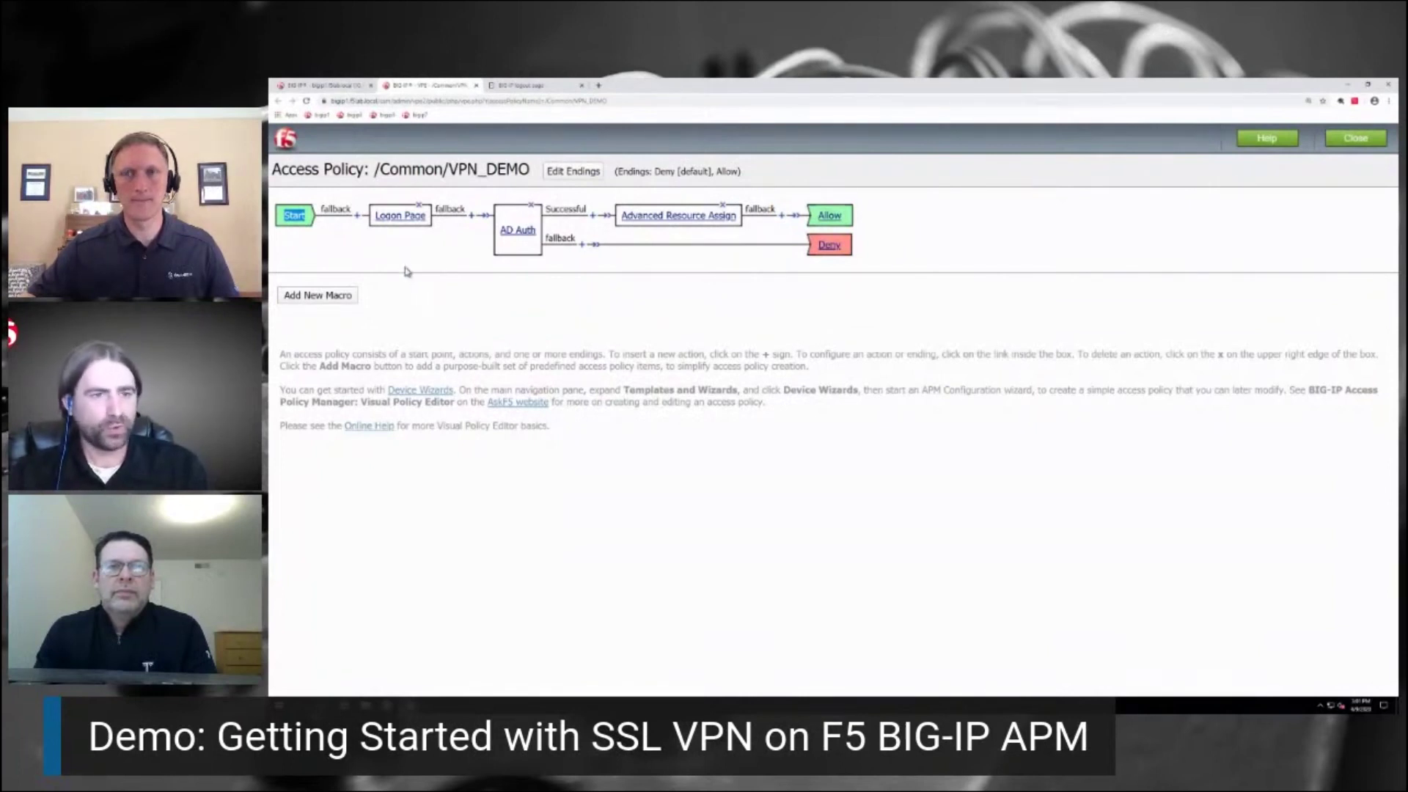
{"action": "left_click", "coordinate": [358, 215]}
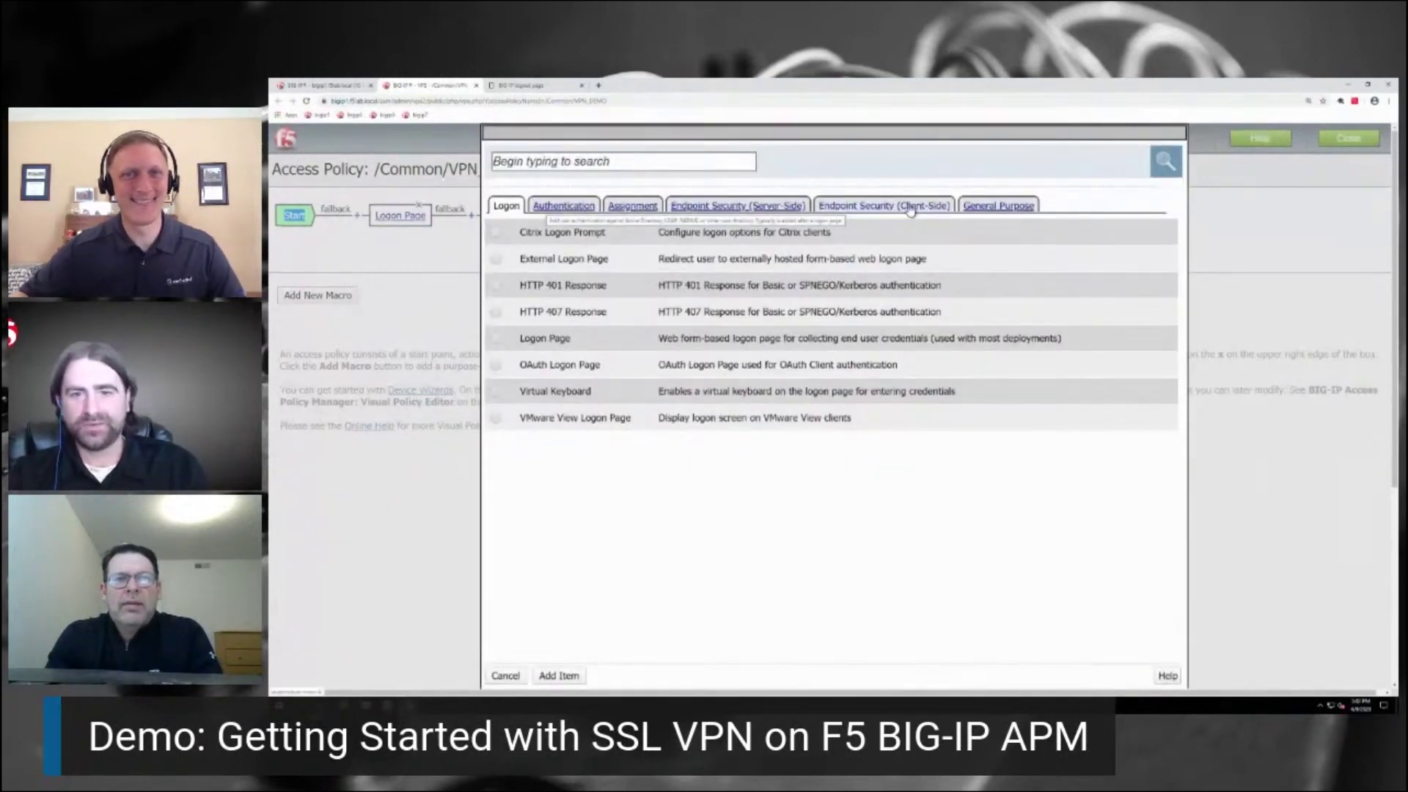
Insert a client-side Firewall endpoint check after Start in VPN_DEMO and save its one check entry.
{"action": "left_click", "coordinate": [869, 206]}
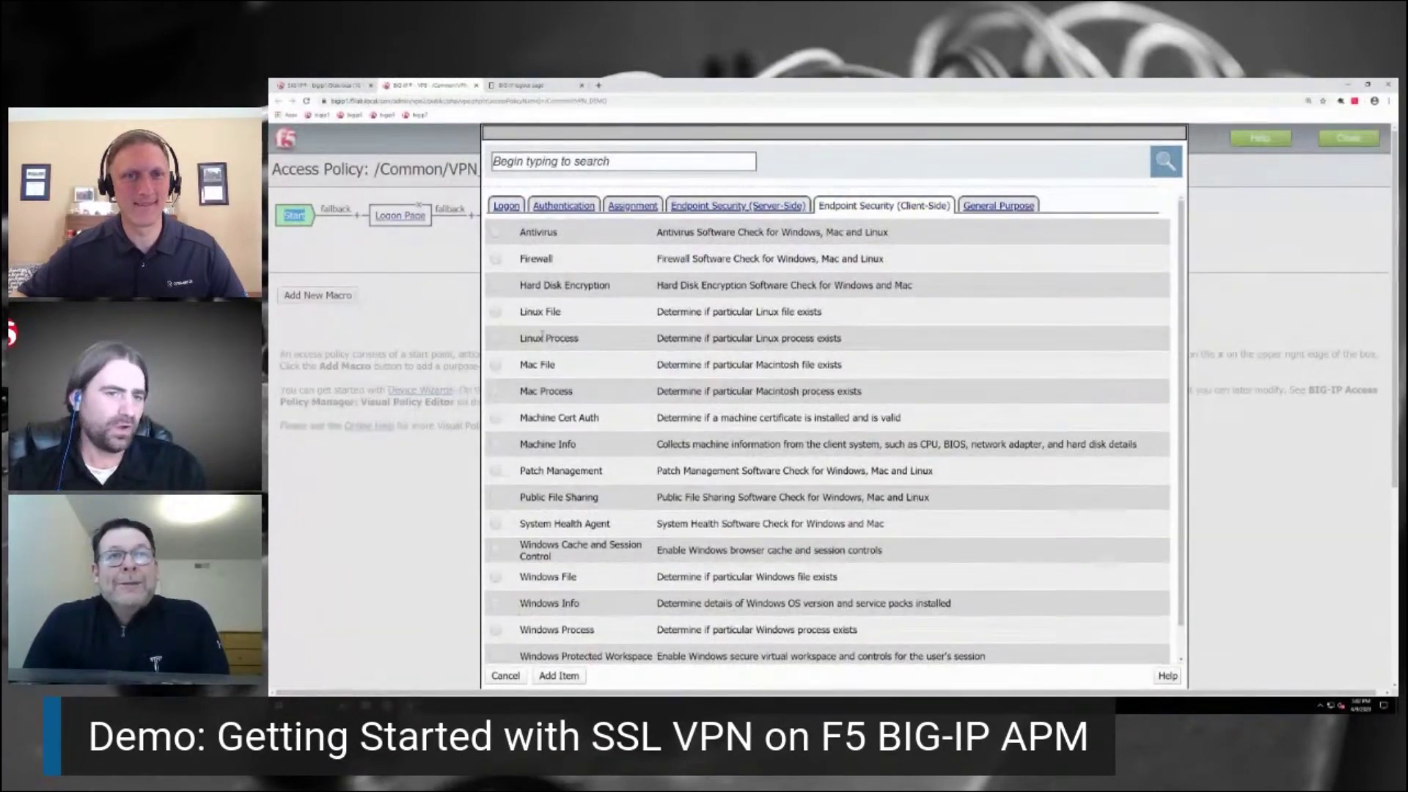
{"action": "left_click", "coordinate": [496, 258]}
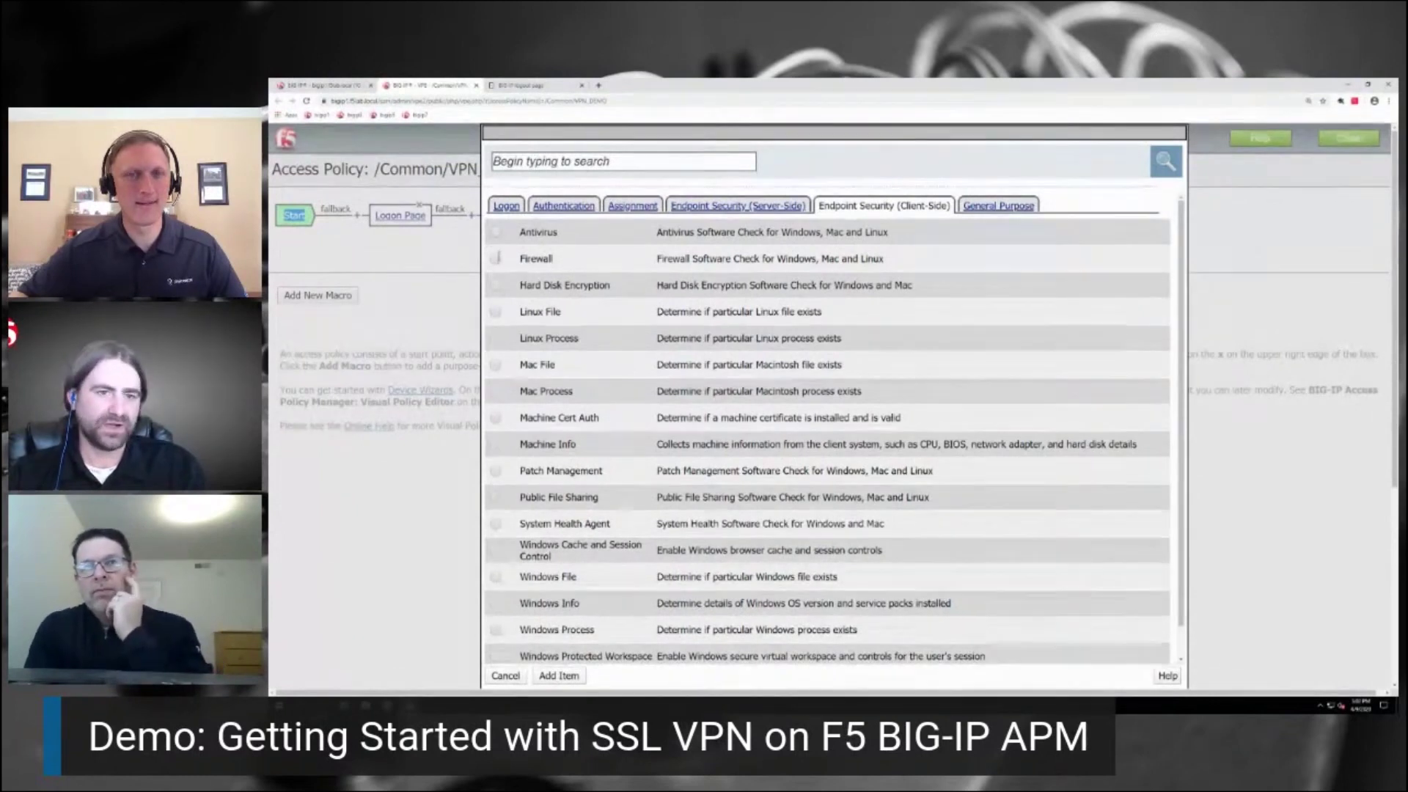
{"action": "left_click", "coordinate": [562, 676]}
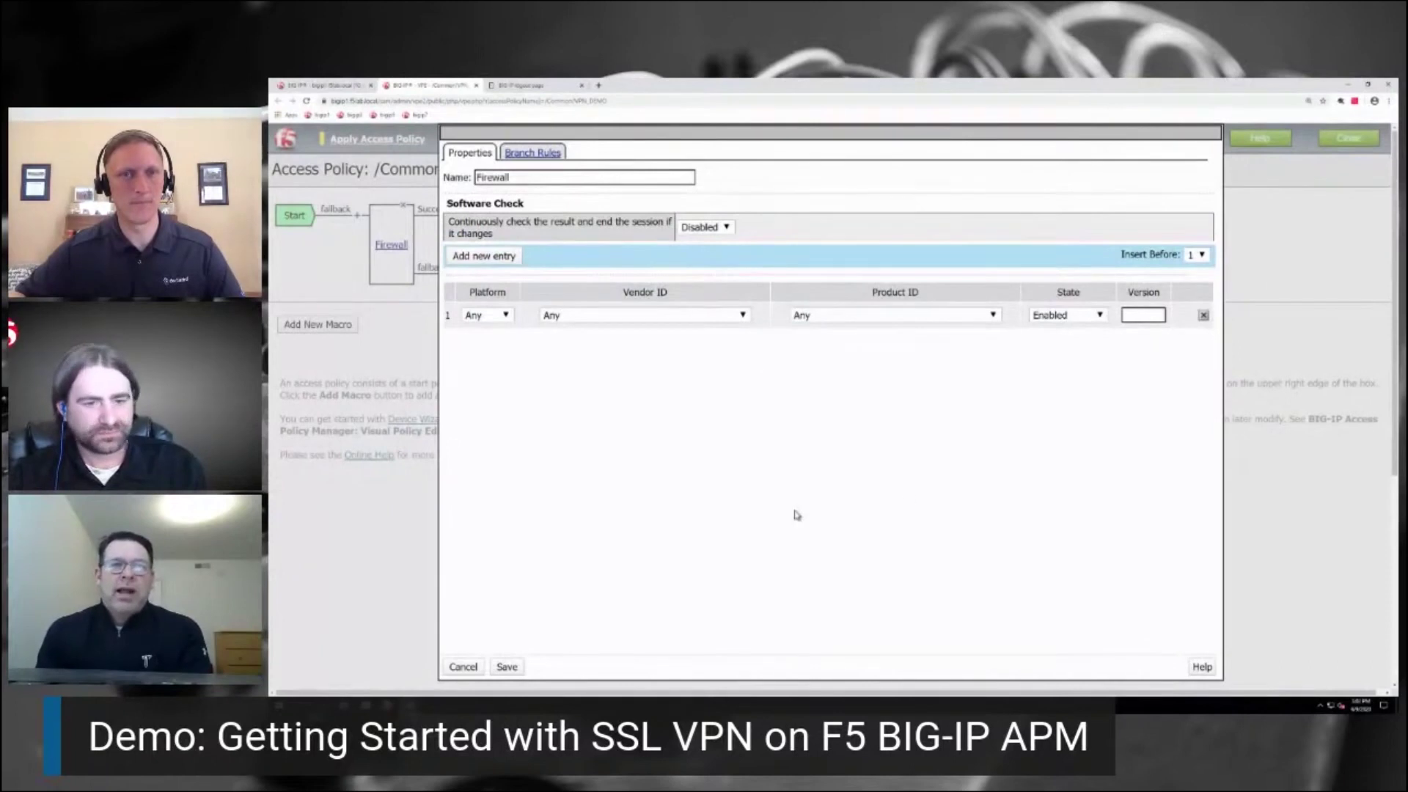
{"action": "left_click", "coordinate": [507, 668]}
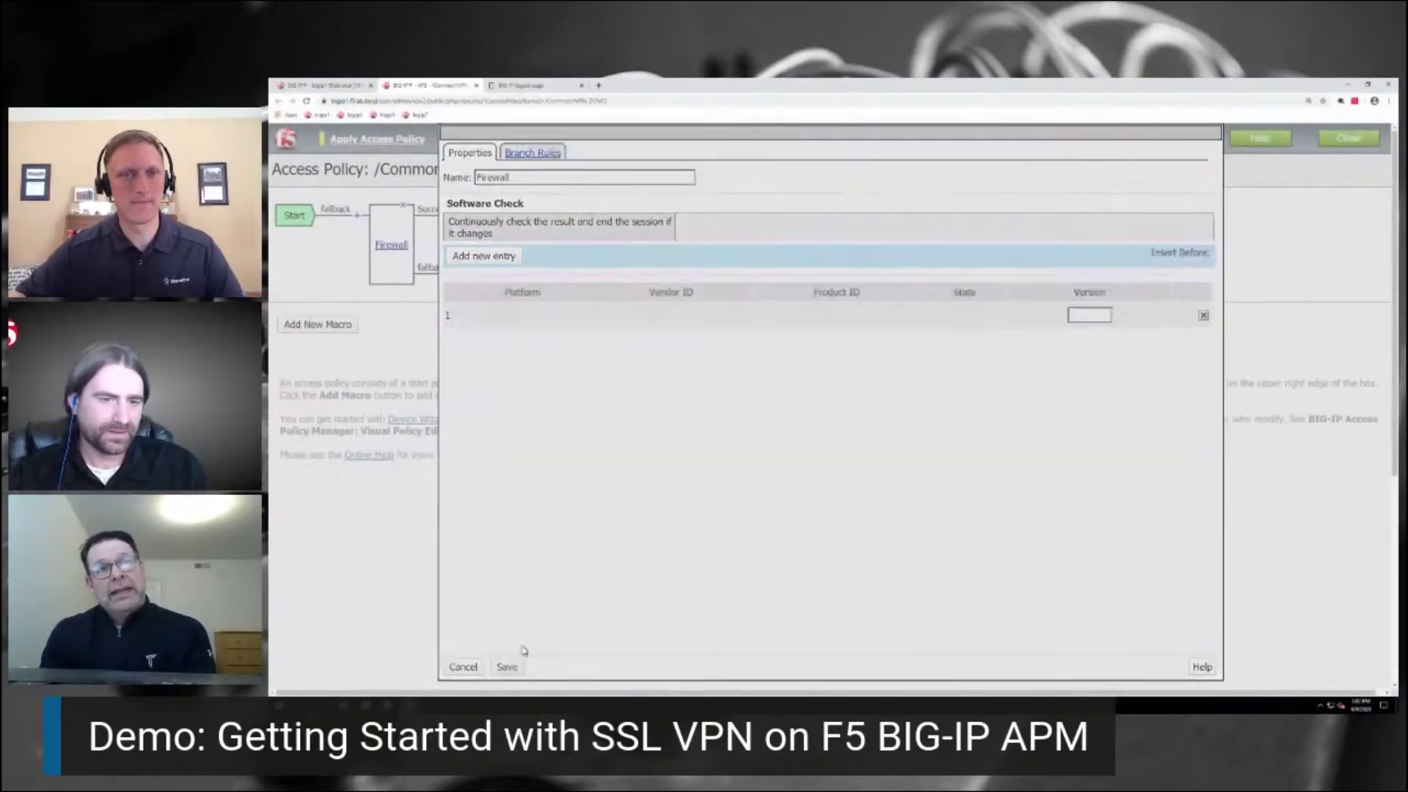